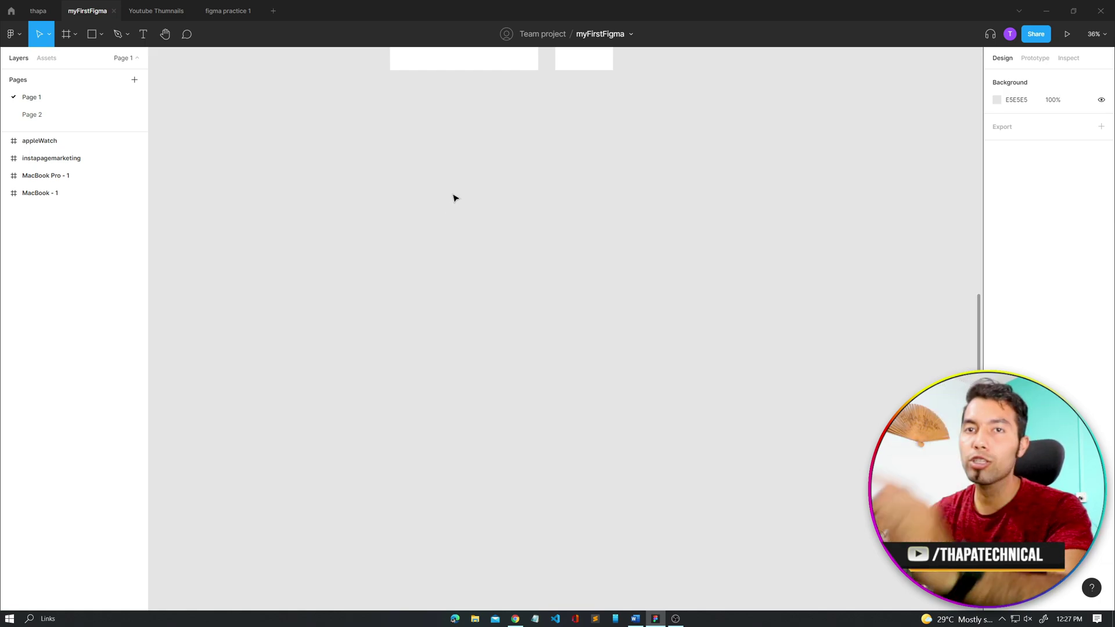
# Step: Look through the YouTube channel's Figma playlist and latest uploads in the browser, and return to the Figma file
pyautogui.hotkey('alt', 'Tab')
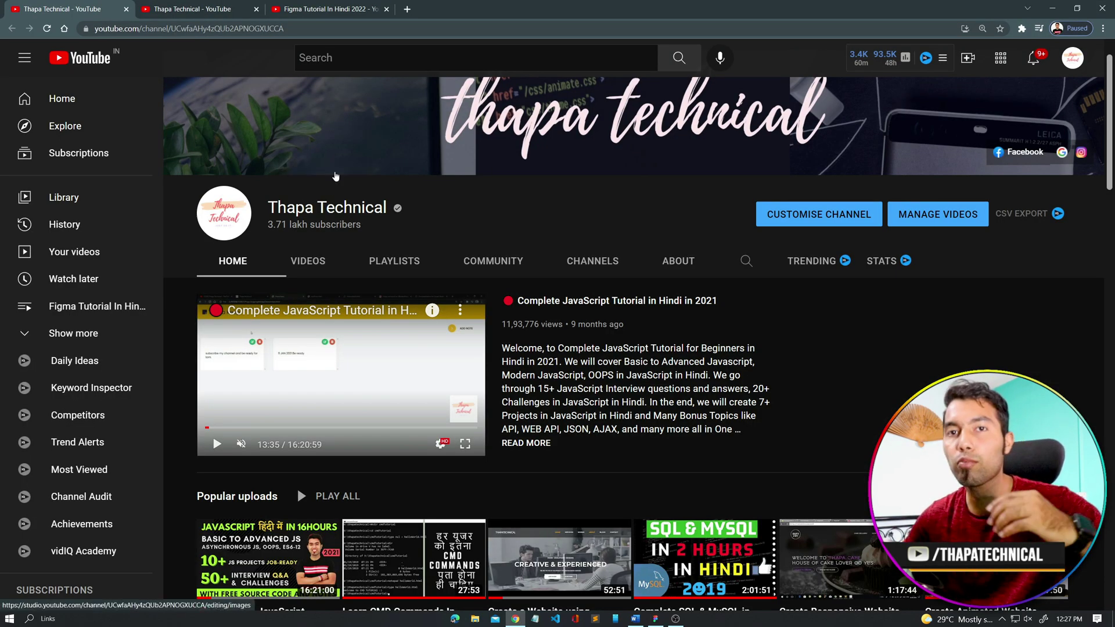
pyautogui.click(323, 10)
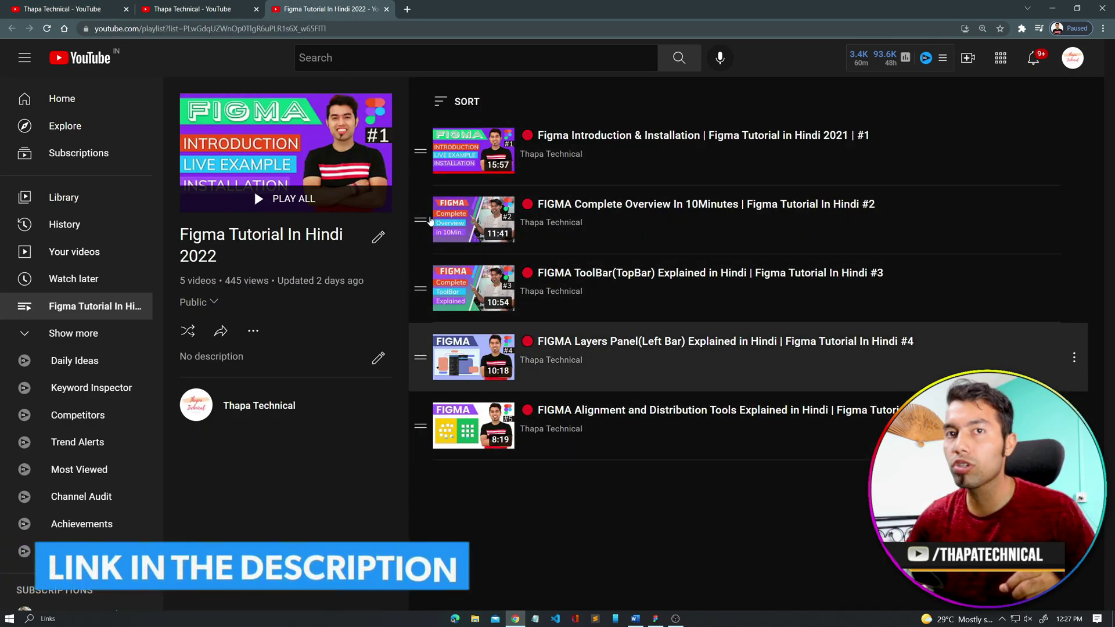
pyautogui.hotkey('ctrl', 'shift', 'Tab')
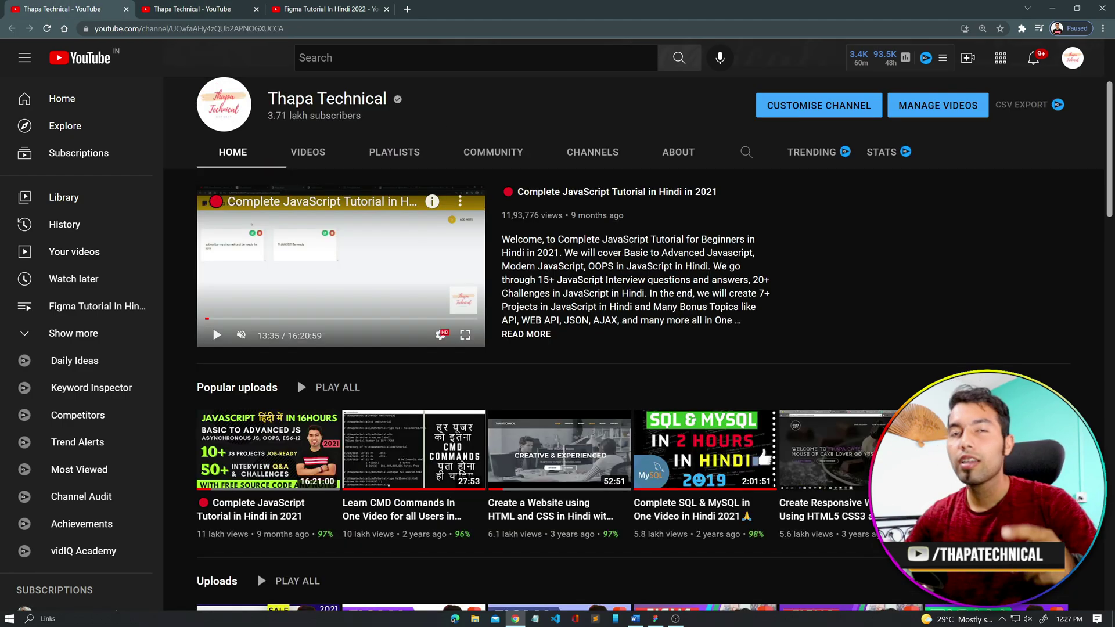
pyautogui.scroll(-3, 332, 125)
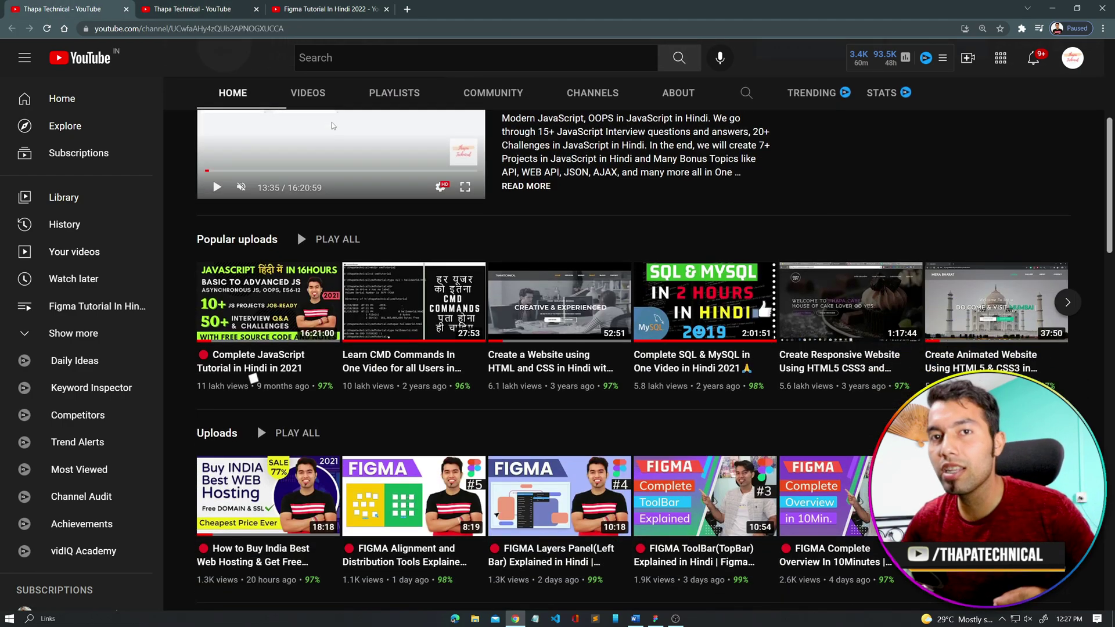
pyautogui.scroll(-1, 256, 373)
pyautogui.scroll(-1, 231, 370)
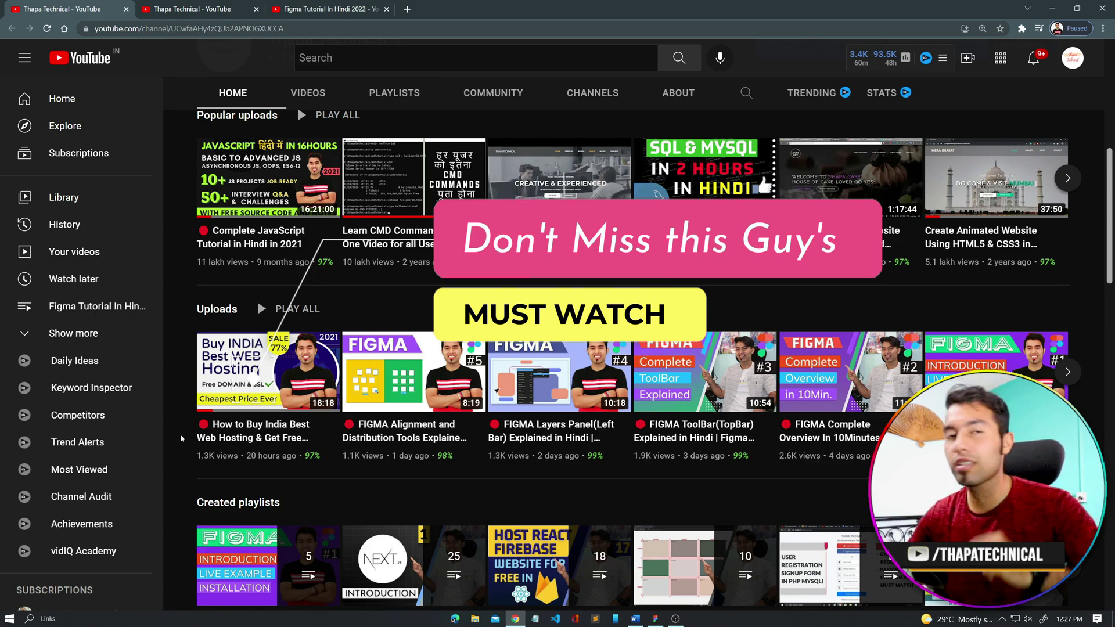
pyautogui.moveTo(263, 389)
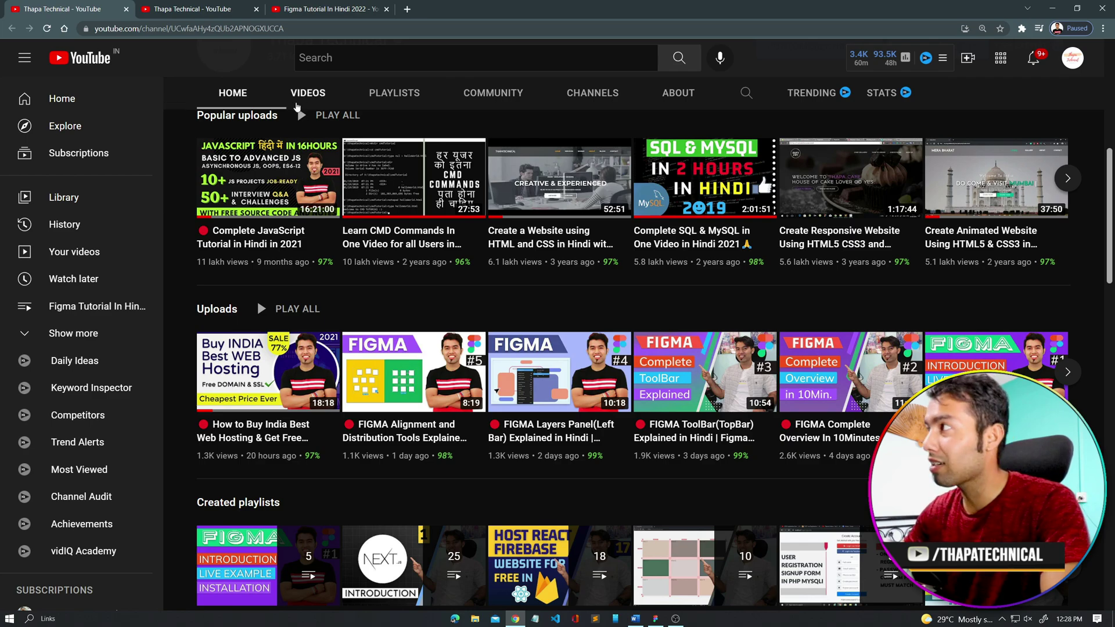
pyautogui.hotkey('alt', 'Tab')
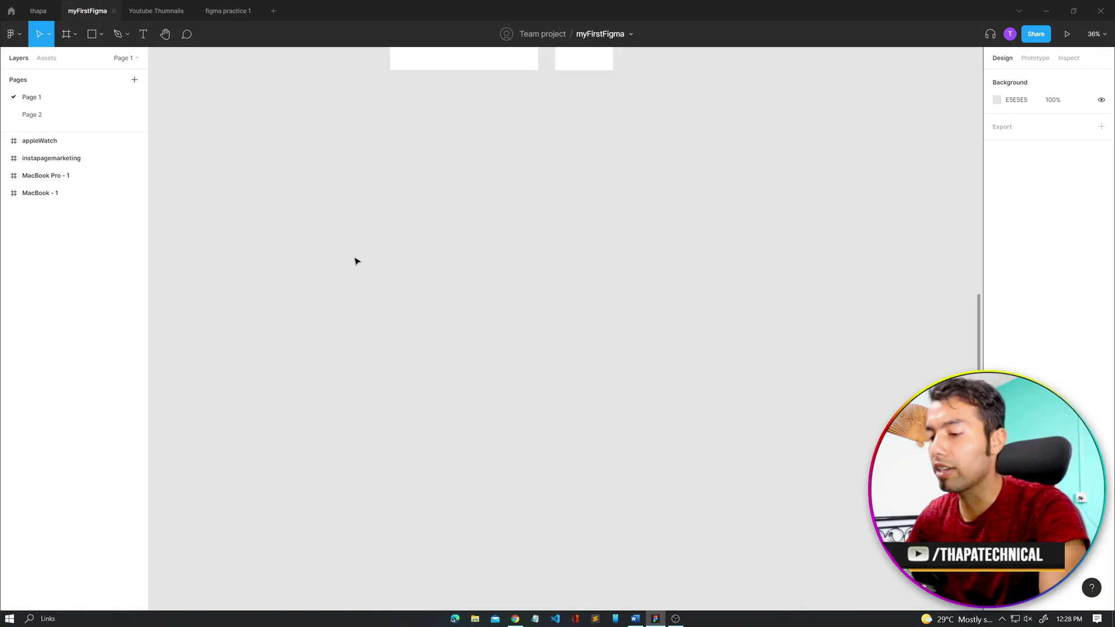
pyautogui.press('f')
pyautogui.moveTo(244, 244); pyautogui.dragTo(803, 511)
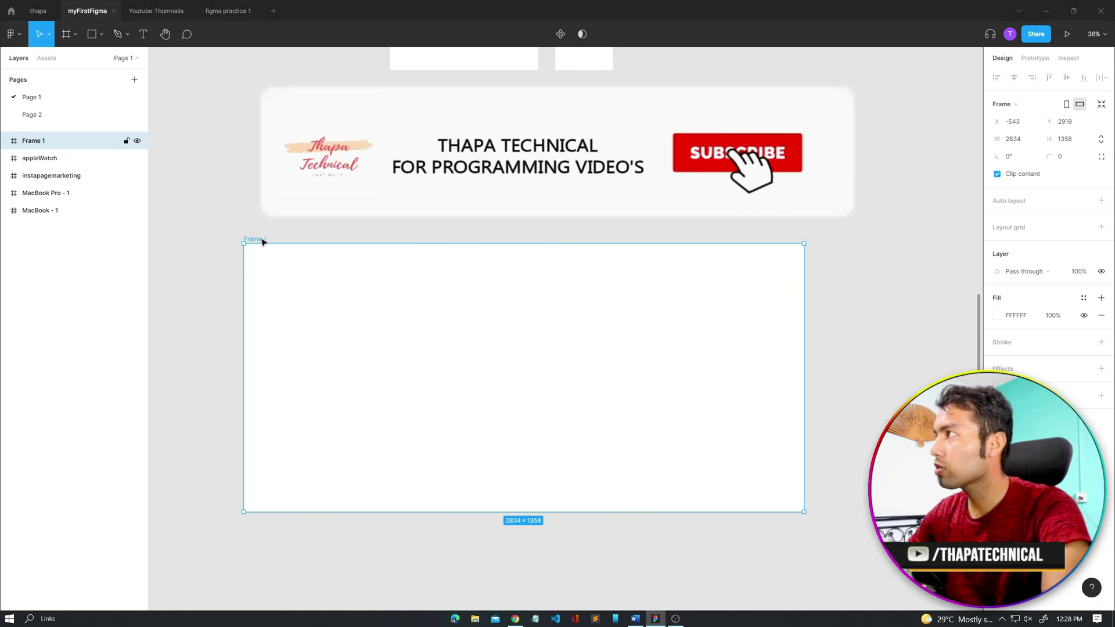
pyautogui.press('Delete')
# Step: Add a new frame to the canvas using the MacBook 1152×700 desktop preset
pyautogui.press('f')
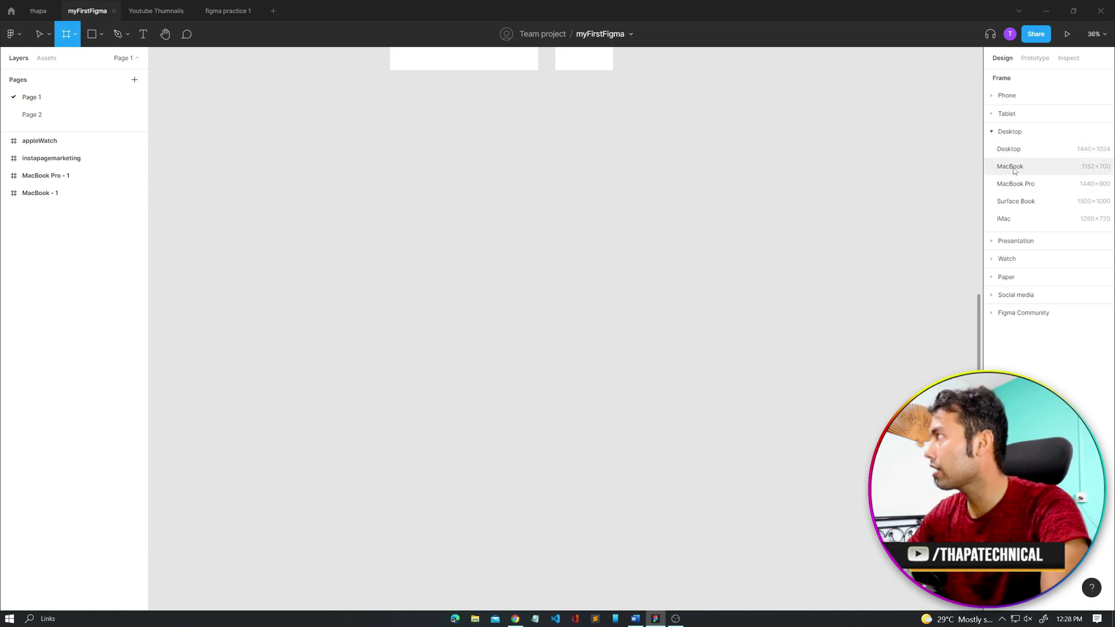
pyautogui.click(1010, 167)
pyautogui.scroll(5, 567, 367)
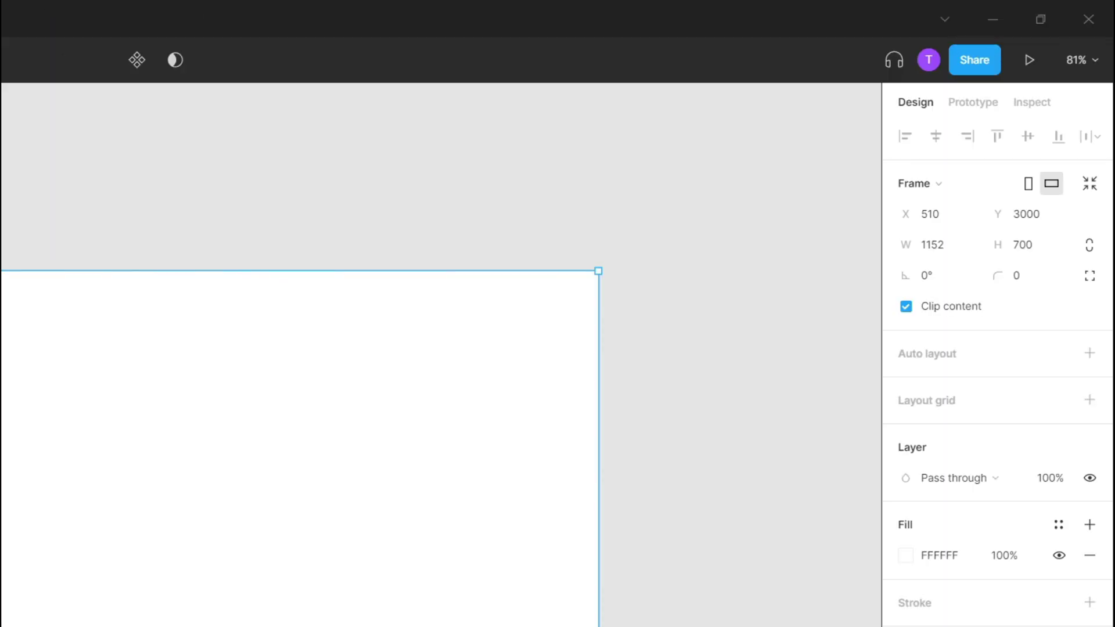
pyautogui.click(1092, 62)
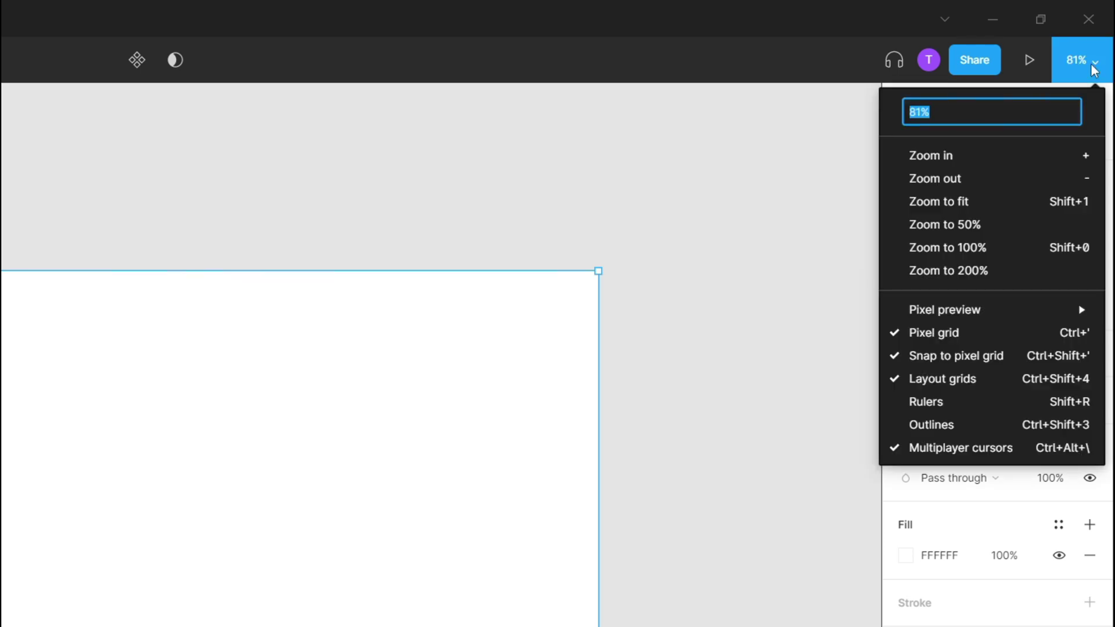
pyautogui.click(939, 389)
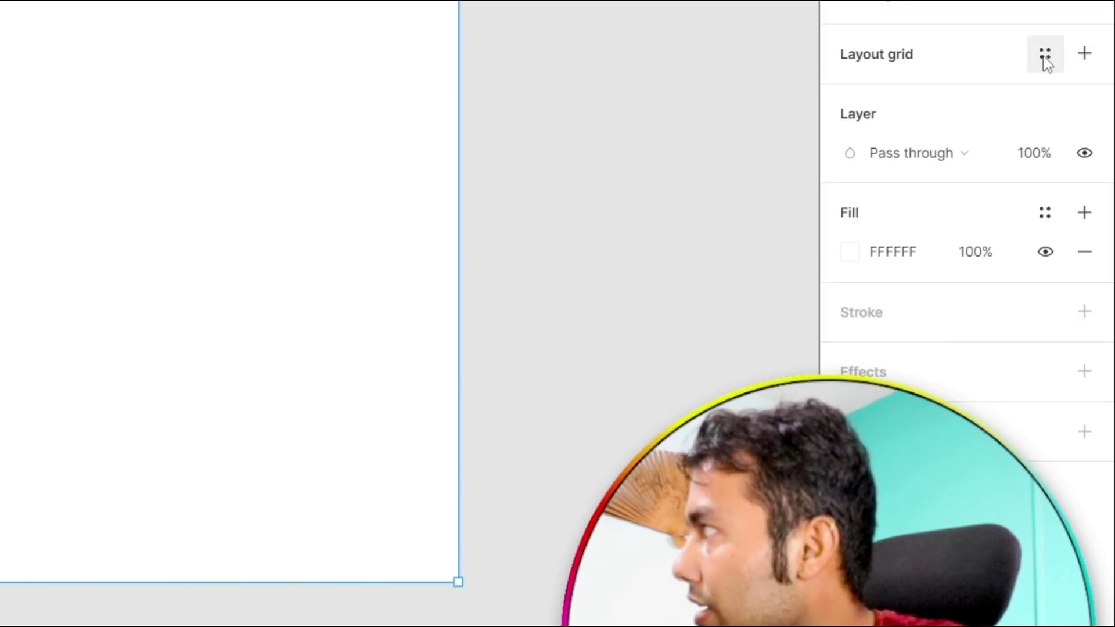
pyautogui.click(1044, 56)
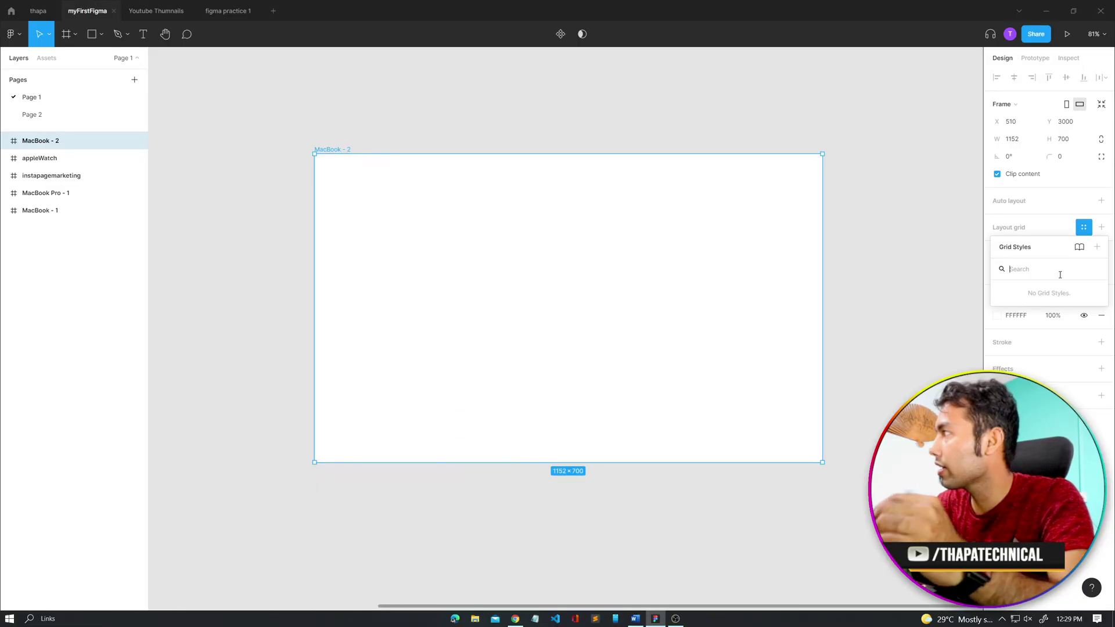
pyautogui.press('Escape')
pyautogui.press('Escape')
# Step: Add a layout grid to the new MacBook frame and inspect its 10px squares up close
pyautogui.click(667, 275)
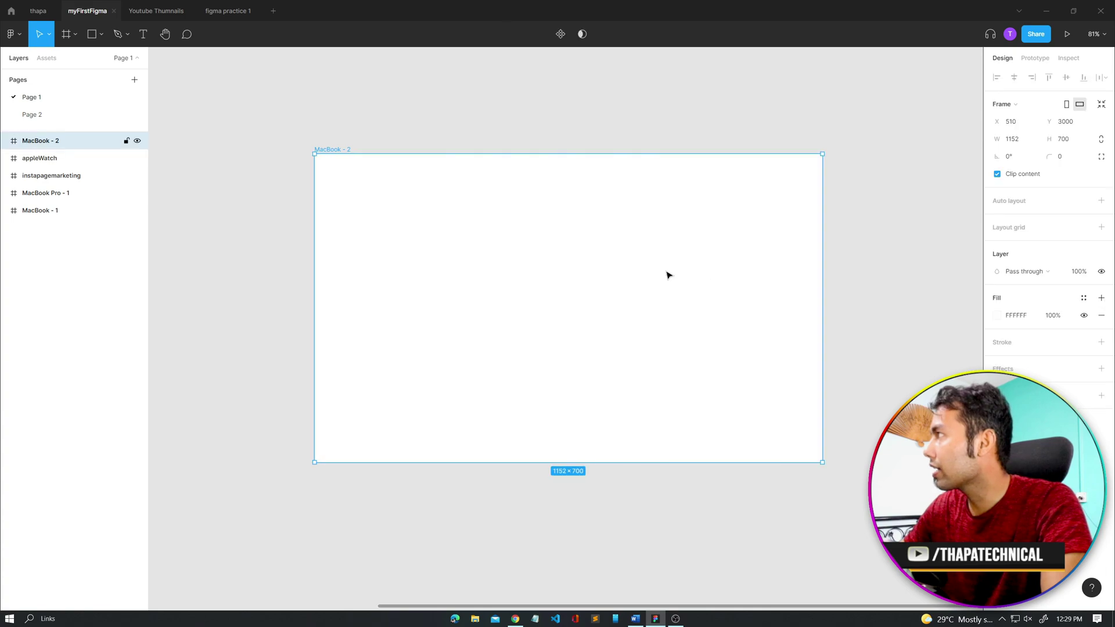
pyautogui.click(1102, 227)
pyautogui.scroll(3, 562, 316)
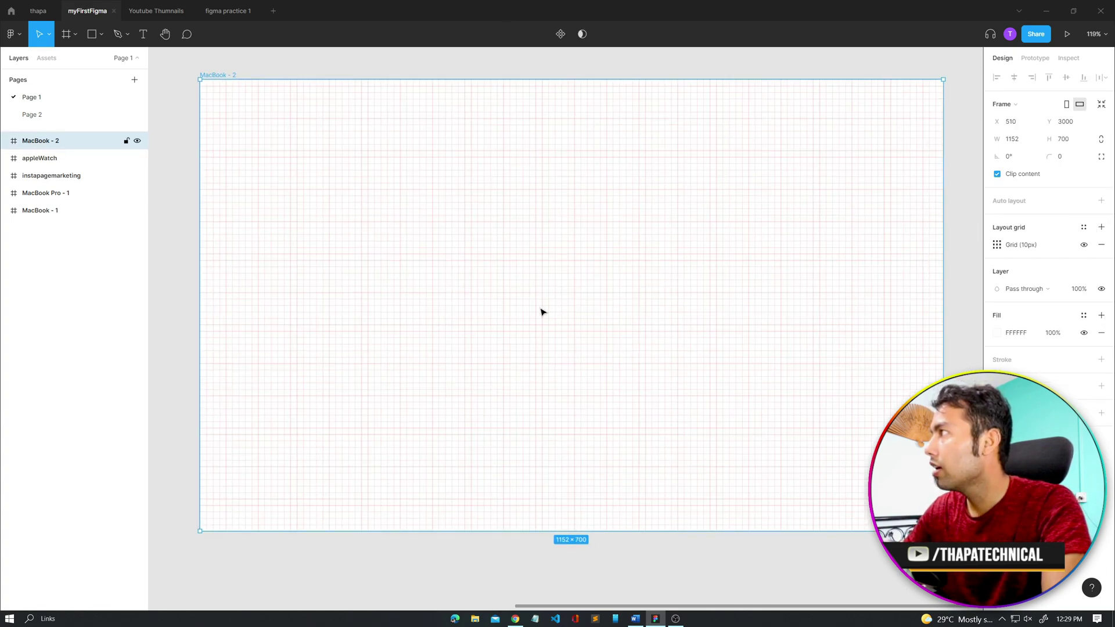
pyautogui.scroll(6, 540, 312)
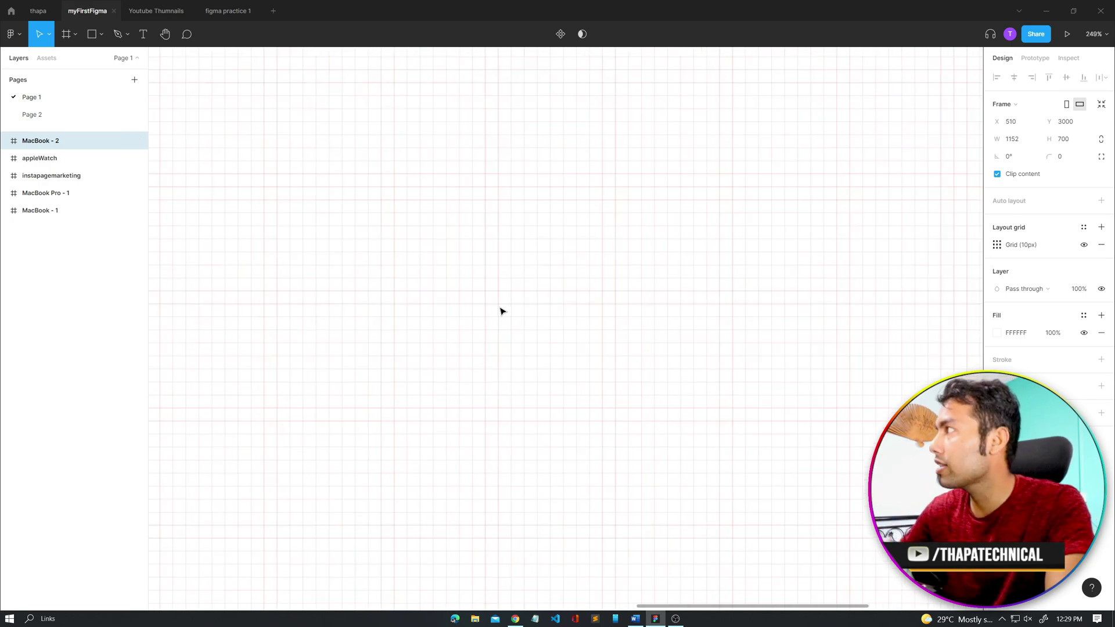
pyautogui.hotkey('shift', '2')
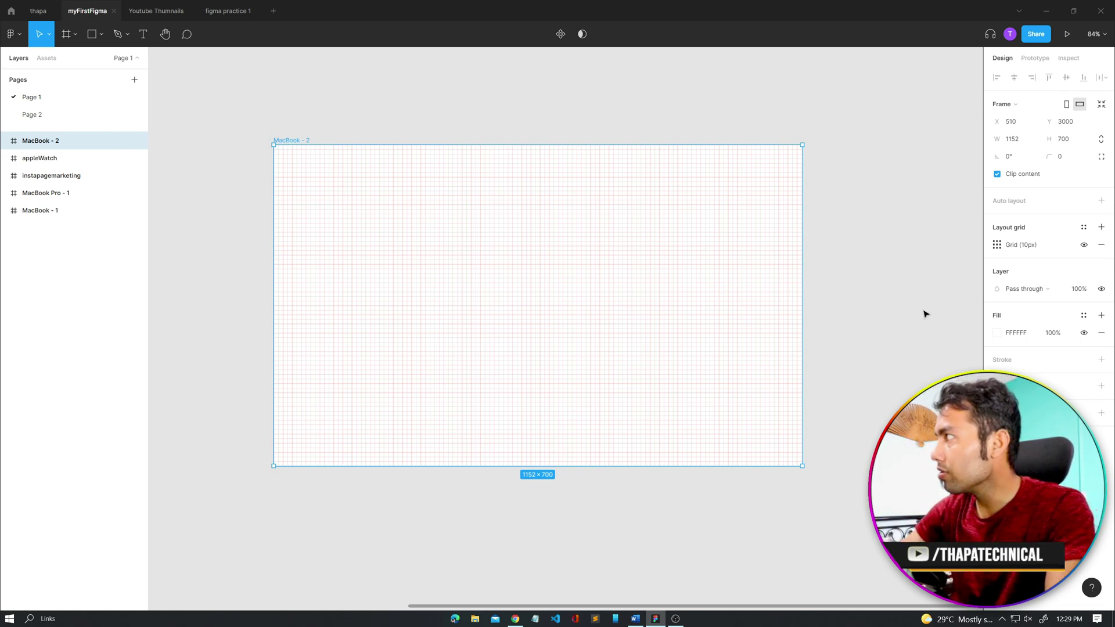
# Step: Try rows as the MacBook frame's layout grid type and switch it to columns
pyautogui.click(997, 245)
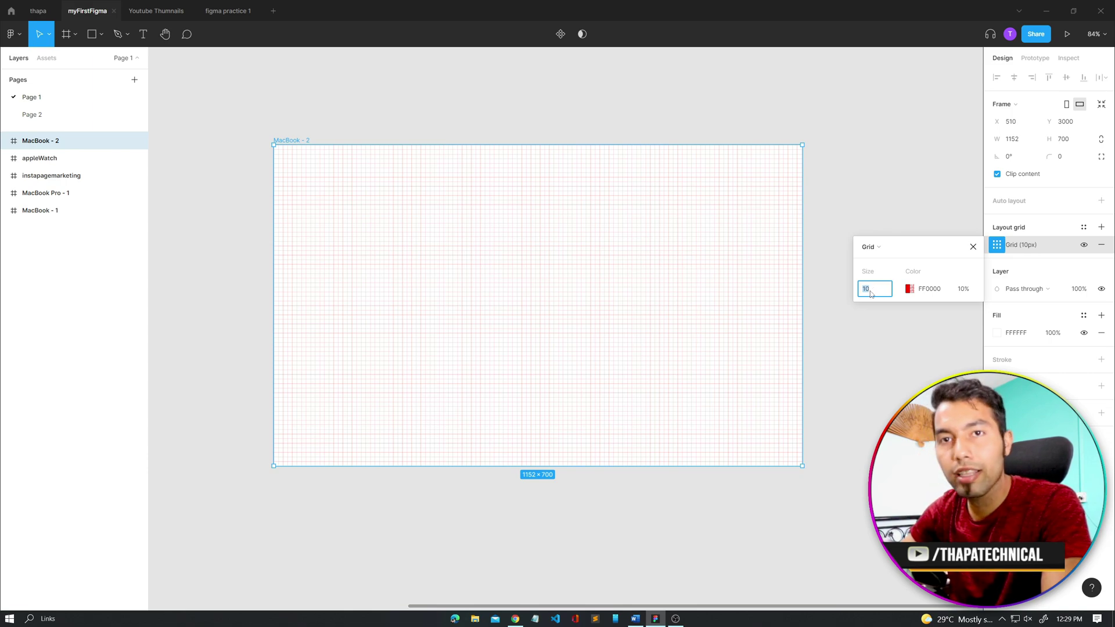
pyautogui.click(877, 249)
pyautogui.click(873, 271)
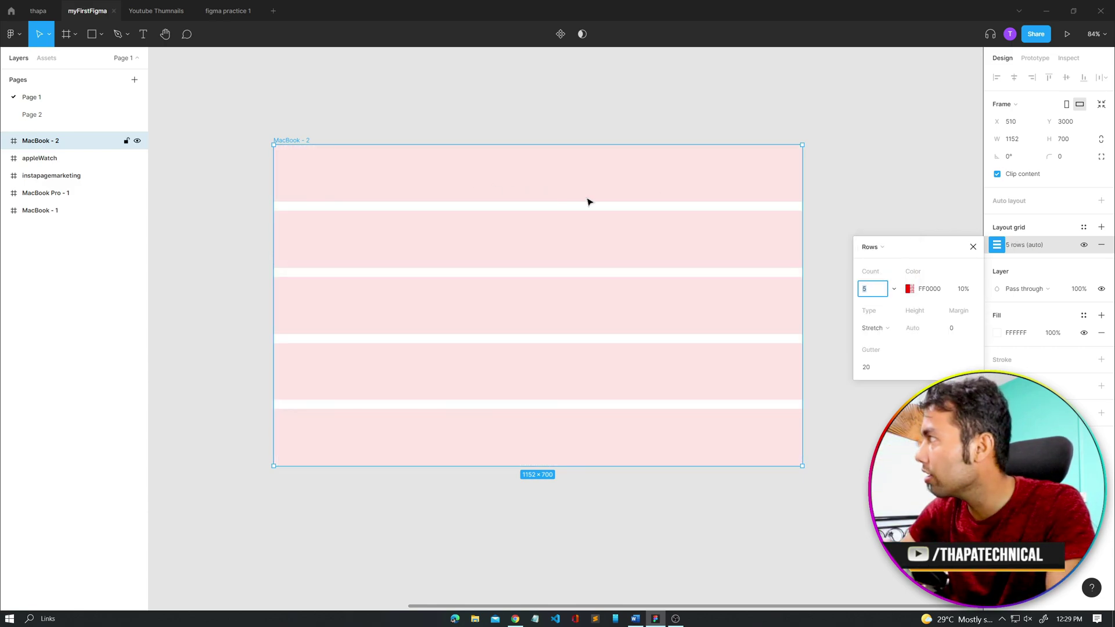
pyautogui.click(874, 247)
pyautogui.click(886, 234)
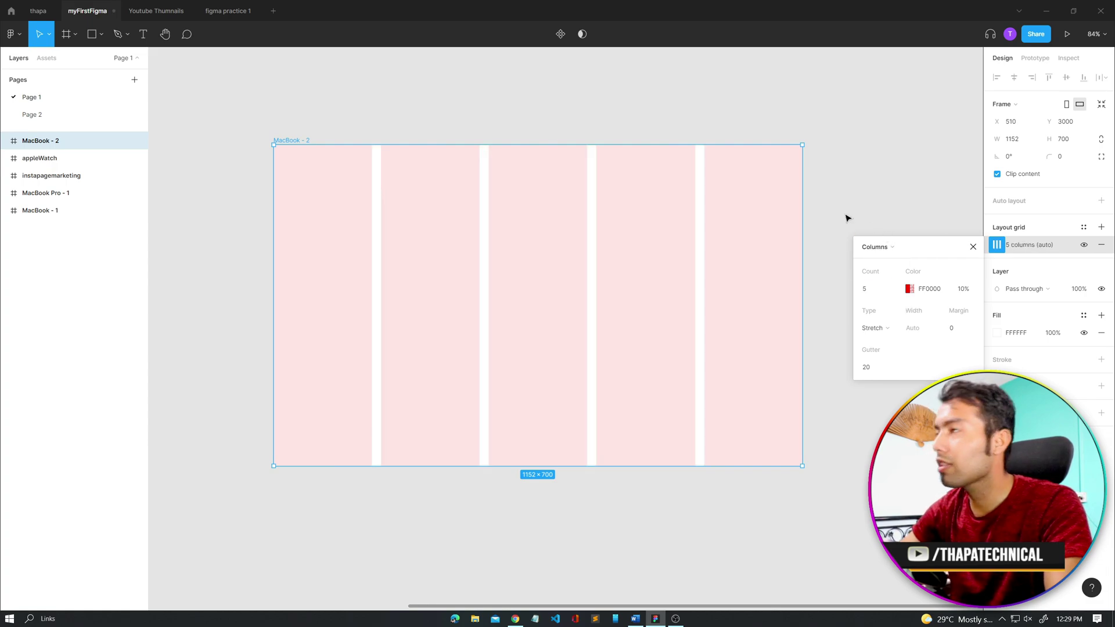
# Step: Set the column grid's count to 12 and its margin to 120
pyautogui.click(871, 293)
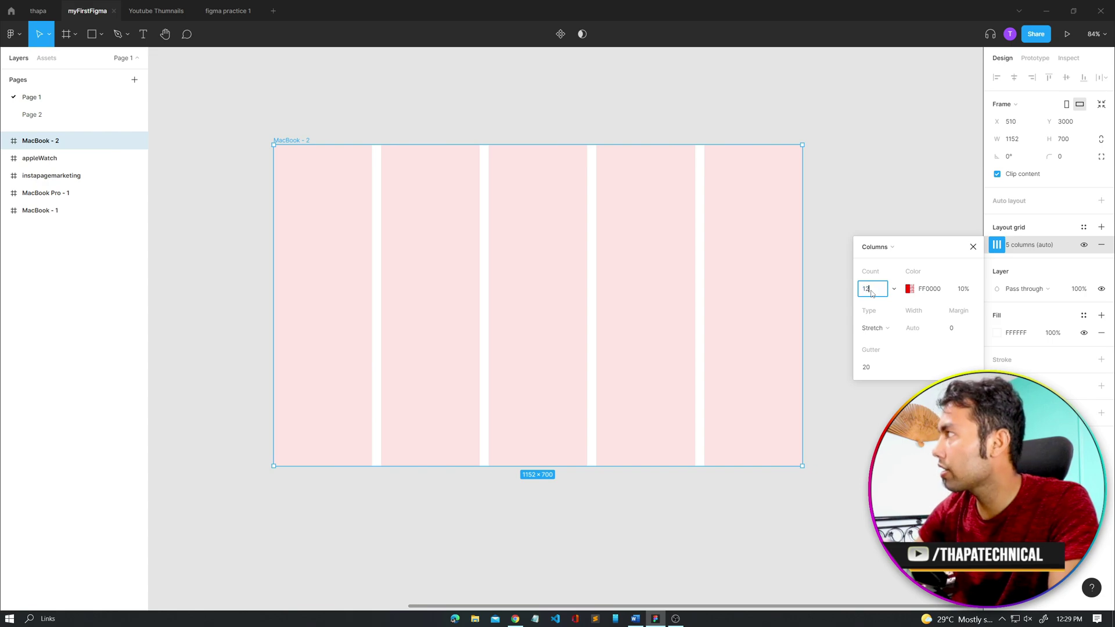
pyautogui.press('Return')
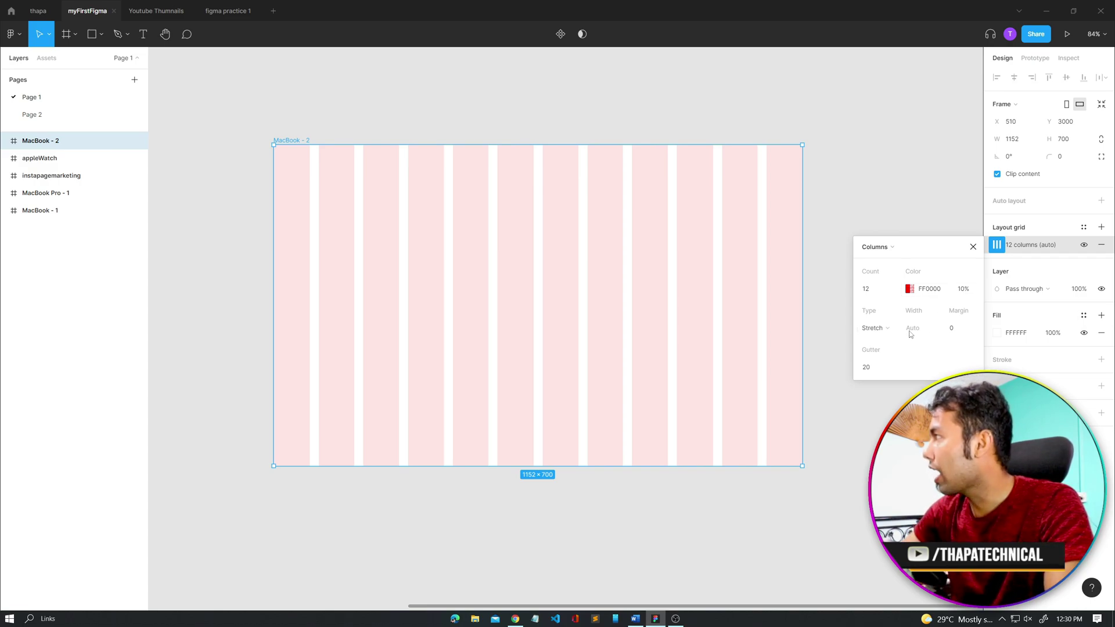
pyautogui.click(959, 329)
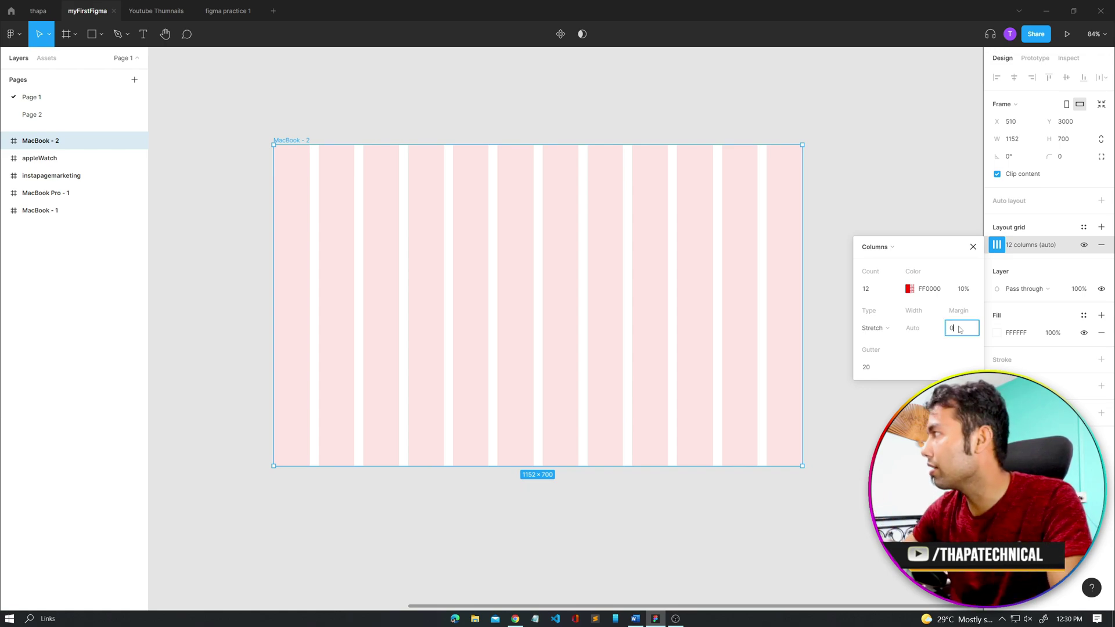
pyautogui.write('120')
pyautogui.press('Return')
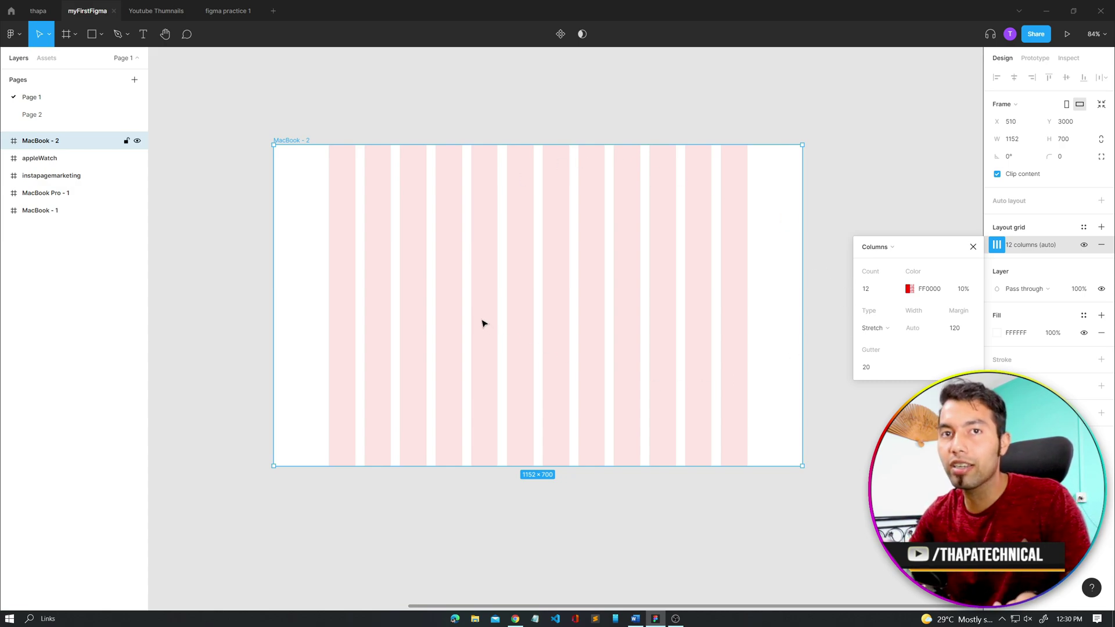
# Step: Set the column grid's gutter to 30 and close the grid settings
pyautogui.click(864, 369)
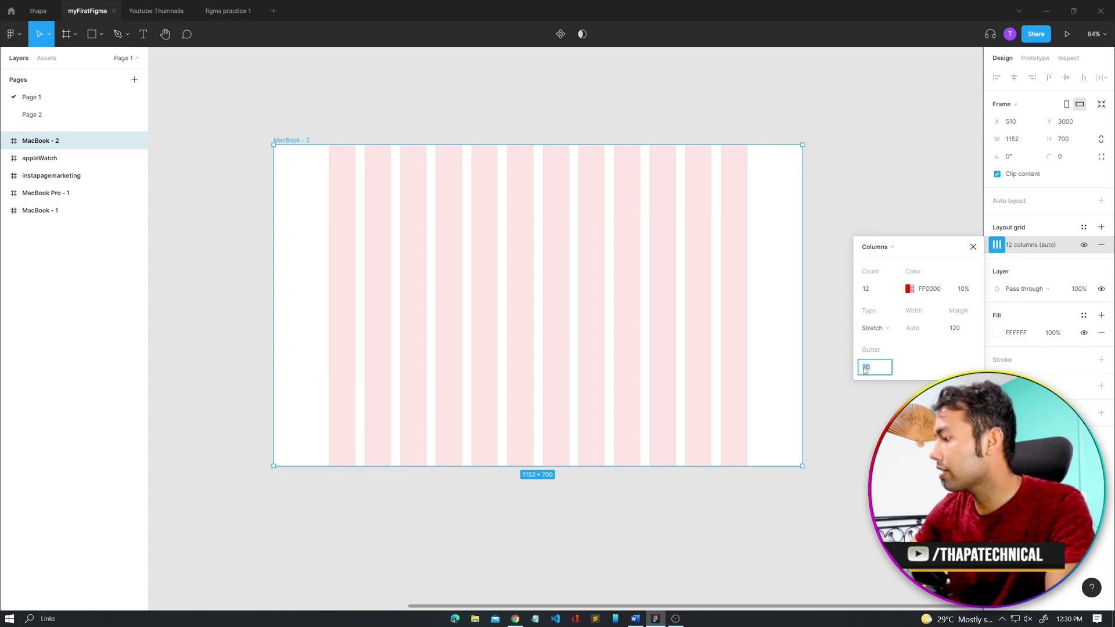
pyautogui.write('30')
pyautogui.press('Return')
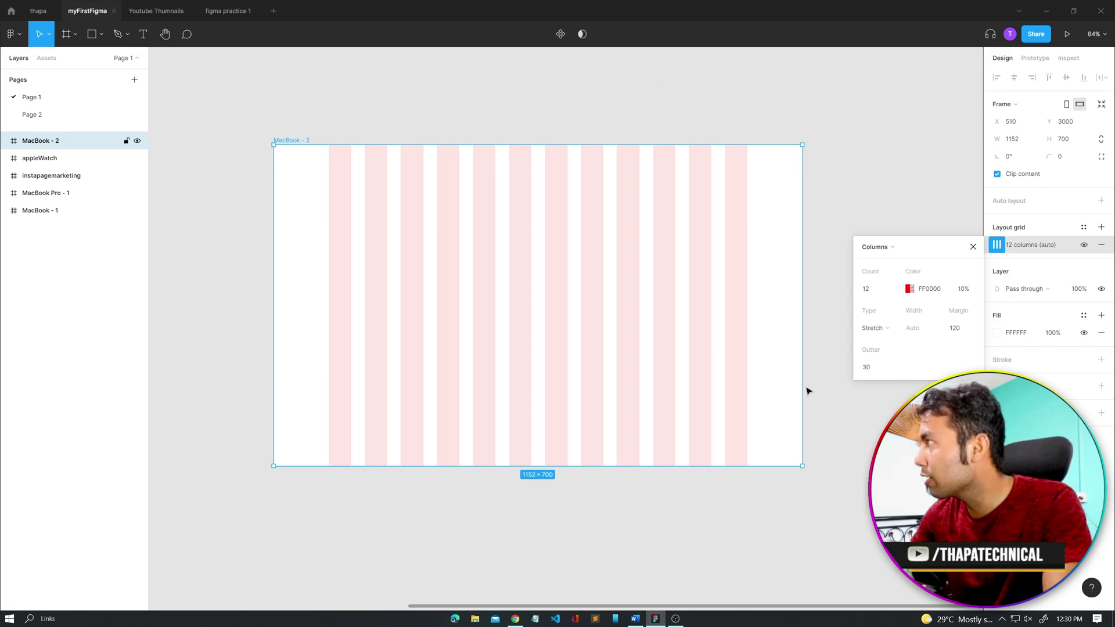
pyautogui.click(973, 247)
# Step: Draw a rectangle about 70×35 near the frame's top edge and repeat it into a row of four ending at the last column
pyautogui.scroll(1, 576, 256)
pyautogui.scroll(1, 576, 255)
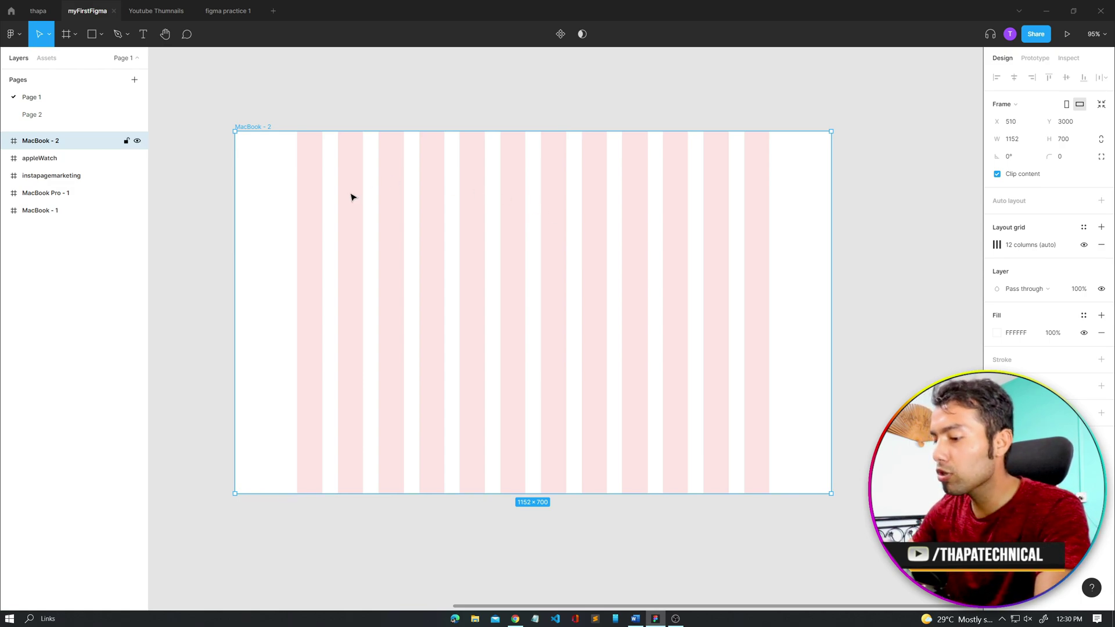
pyautogui.press('r')
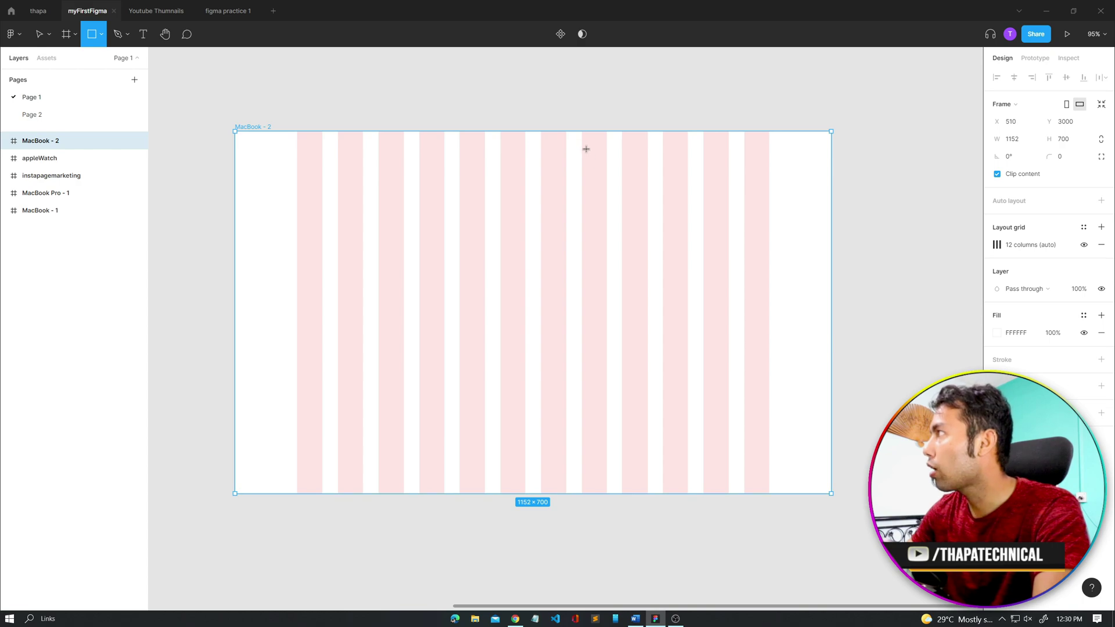
pyautogui.moveTo(586, 149)
pyautogui.mouseDown()
pyautogui.moveTo(617, 166)
pyautogui.moveTo(764, 159)
pyautogui.moveTo(655, 162)
pyautogui.mouseUp()
pyautogui.click(793, 159)
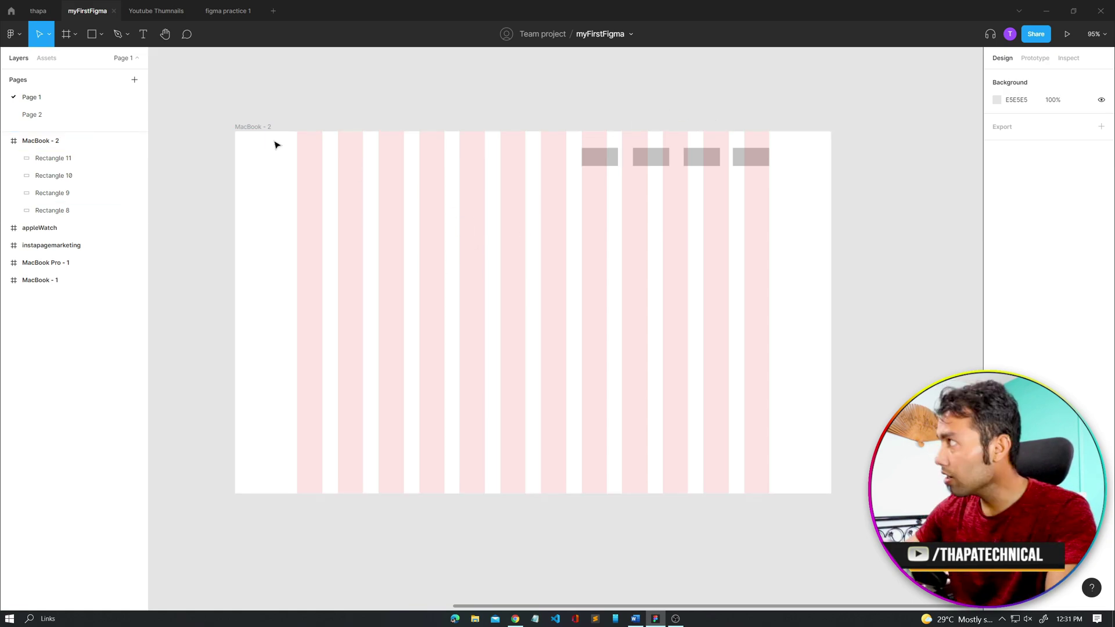
pyautogui.click(254, 128)
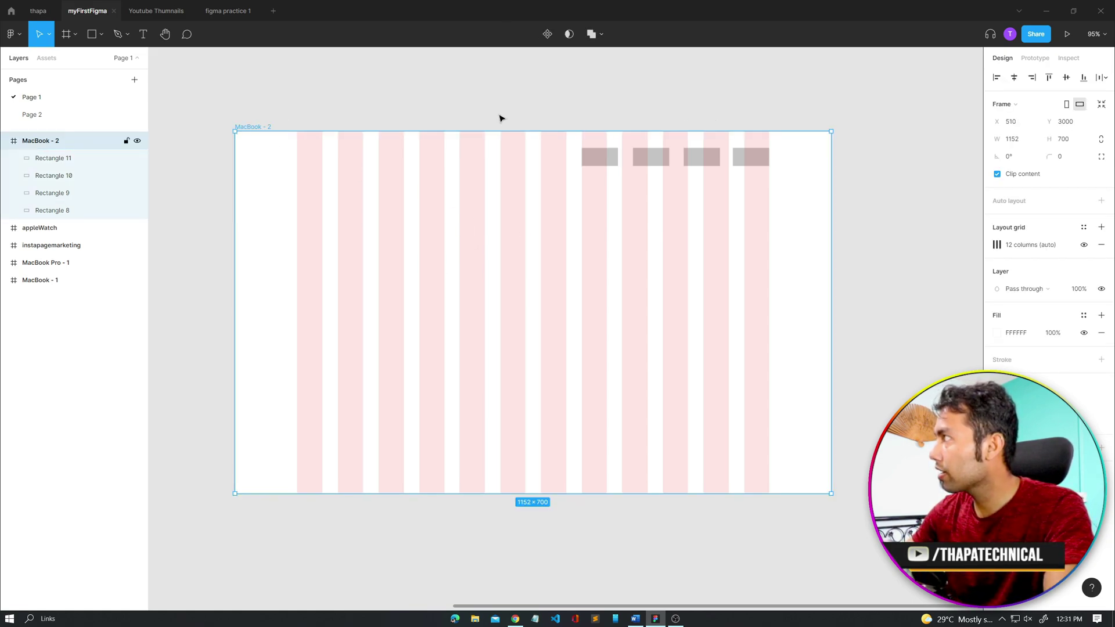
pyautogui.click(272, 264)
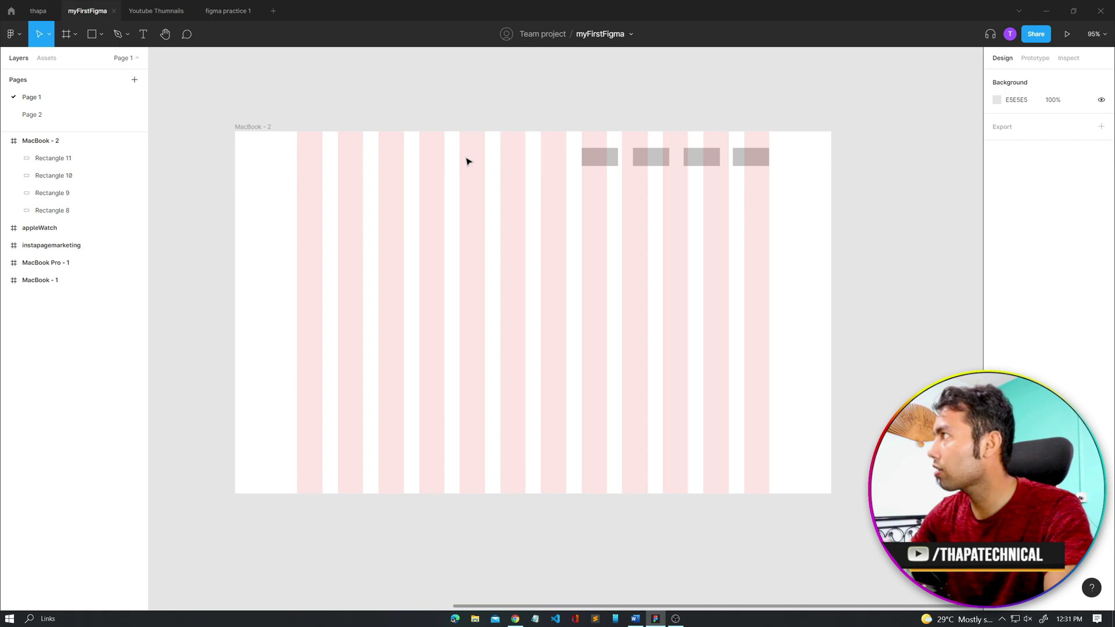
# Step: Set the leftmost rectangle's X position to 0 and move it back beside the other three, at about X 678
pyautogui.click(613, 162)
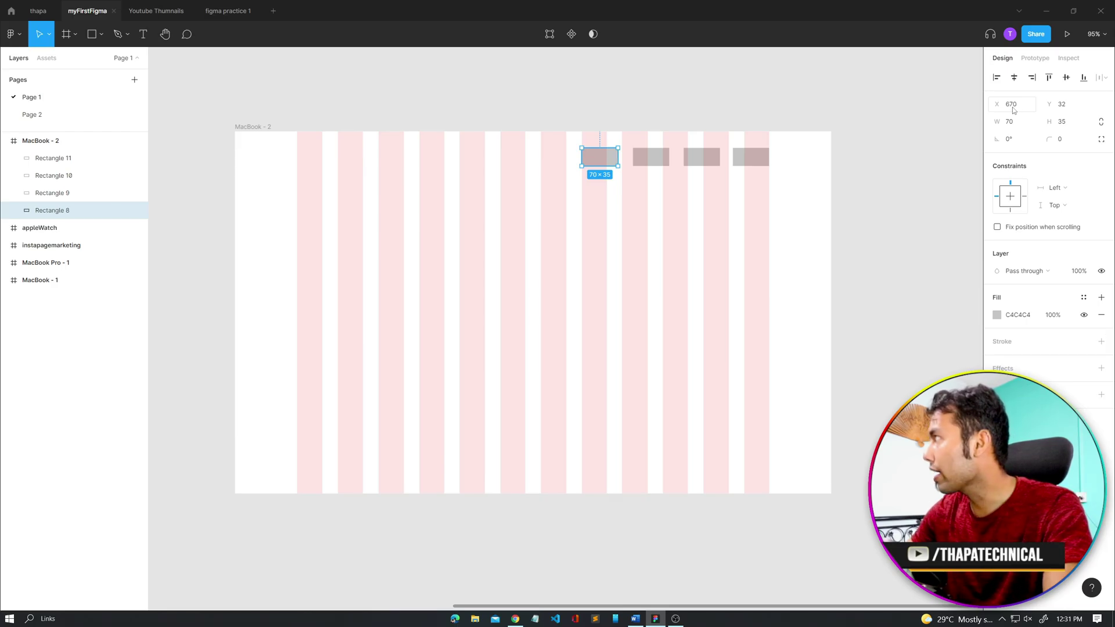
pyautogui.click(1012, 104)
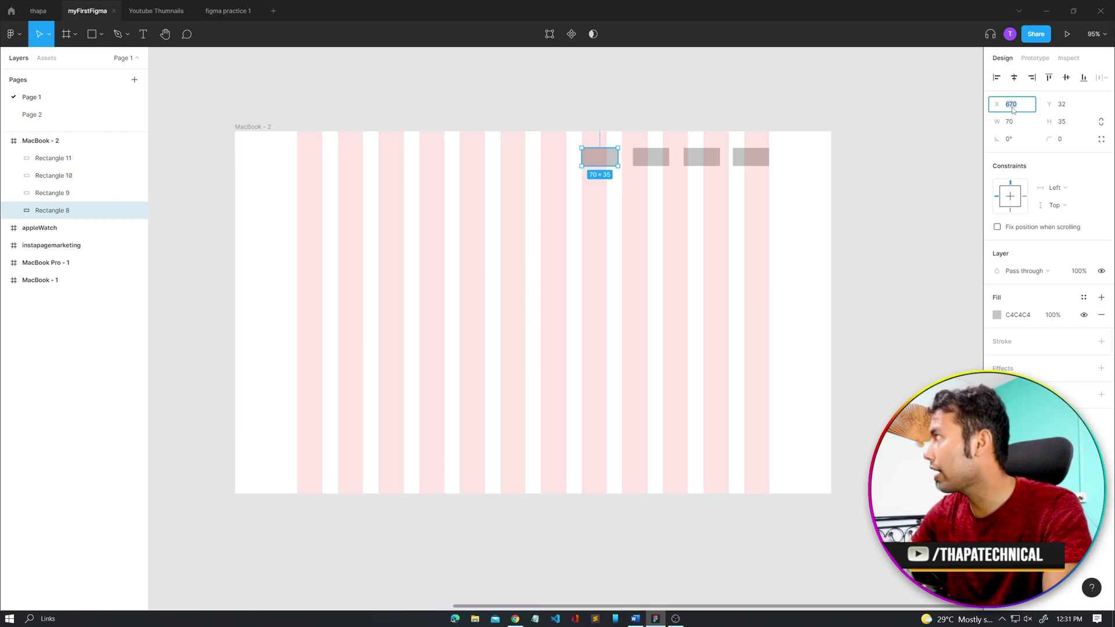
pyautogui.write('0')
pyautogui.press('Return')
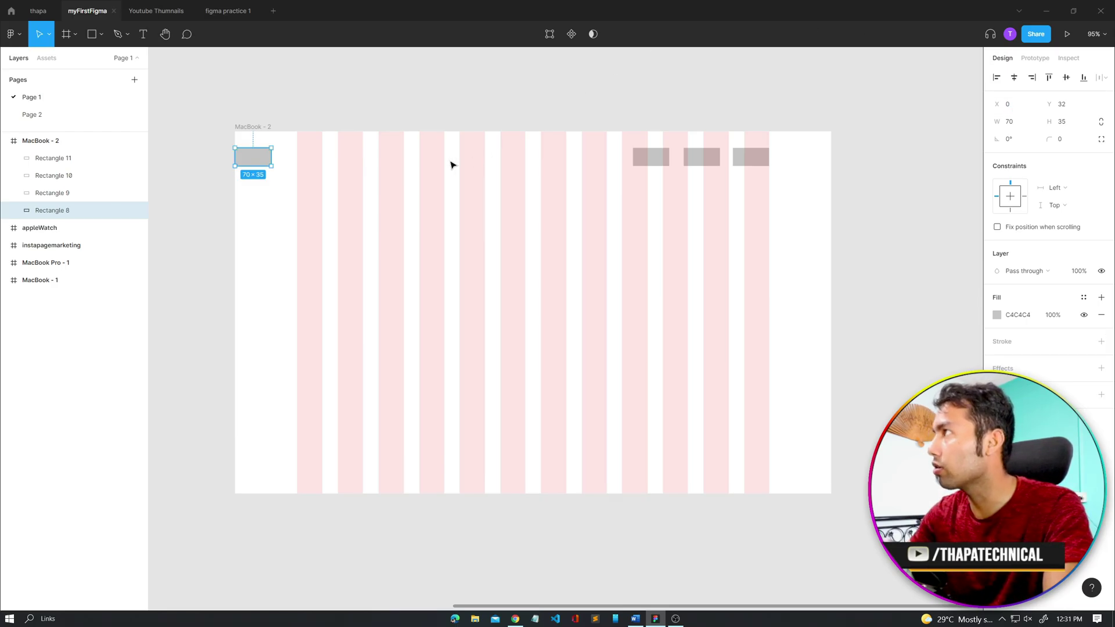
pyautogui.moveTo(257, 164); pyautogui.dragTo(603, 166)
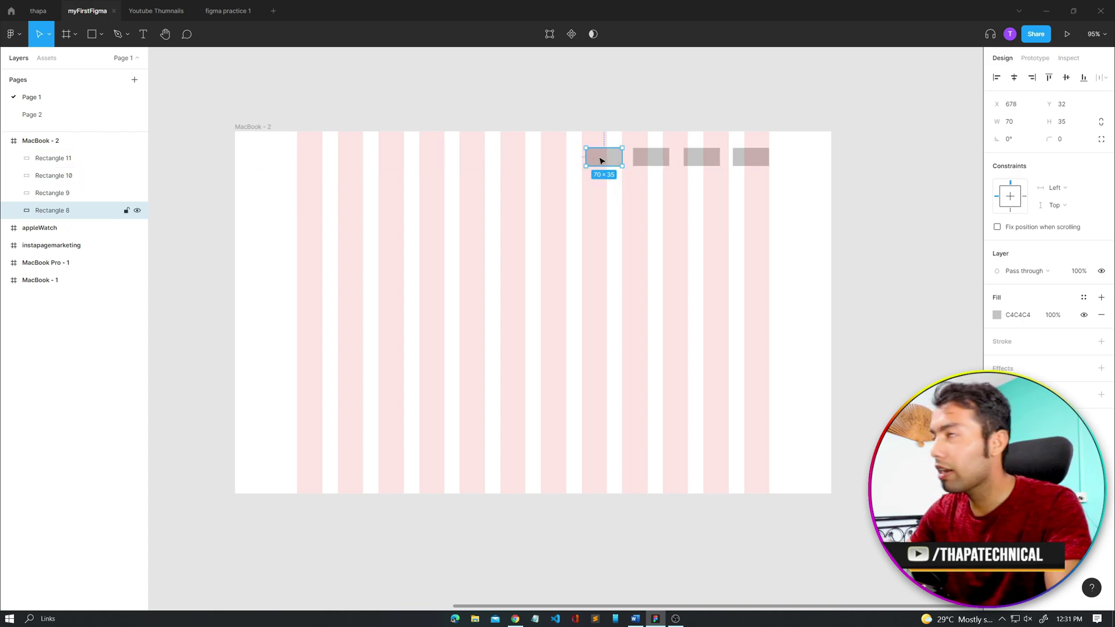
# Step: Move the leftmost rectangle of the row to the start of the first grid column, at X 120
pyautogui.click(249, 127)
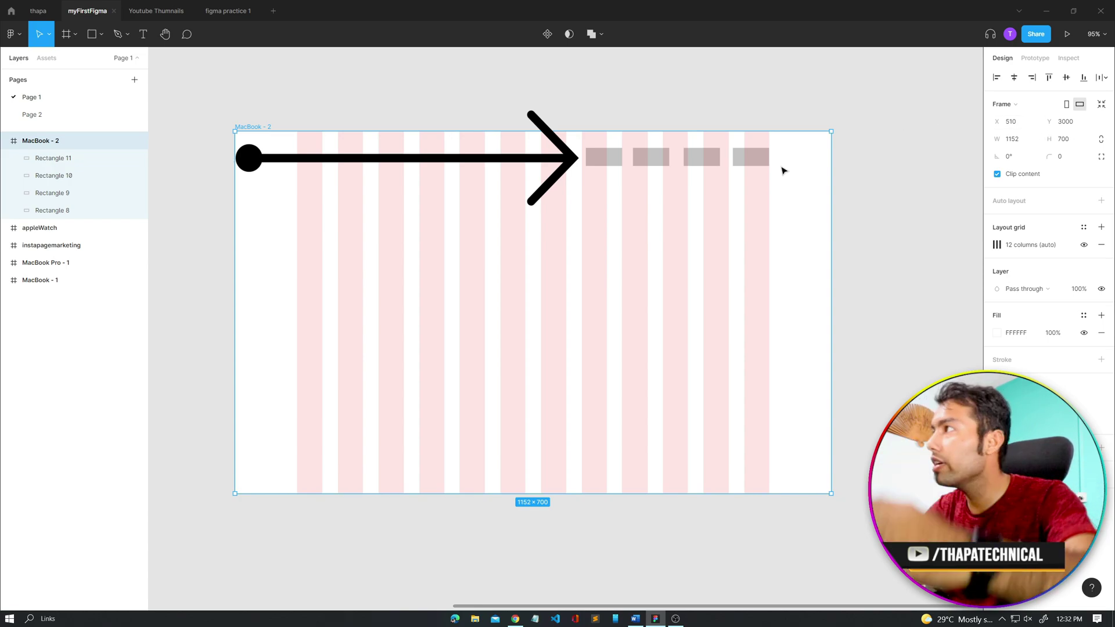
pyautogui.moveTo(613, 162); pyautogui.dragTo(592, 159)
pyautogui.click(595, 157)
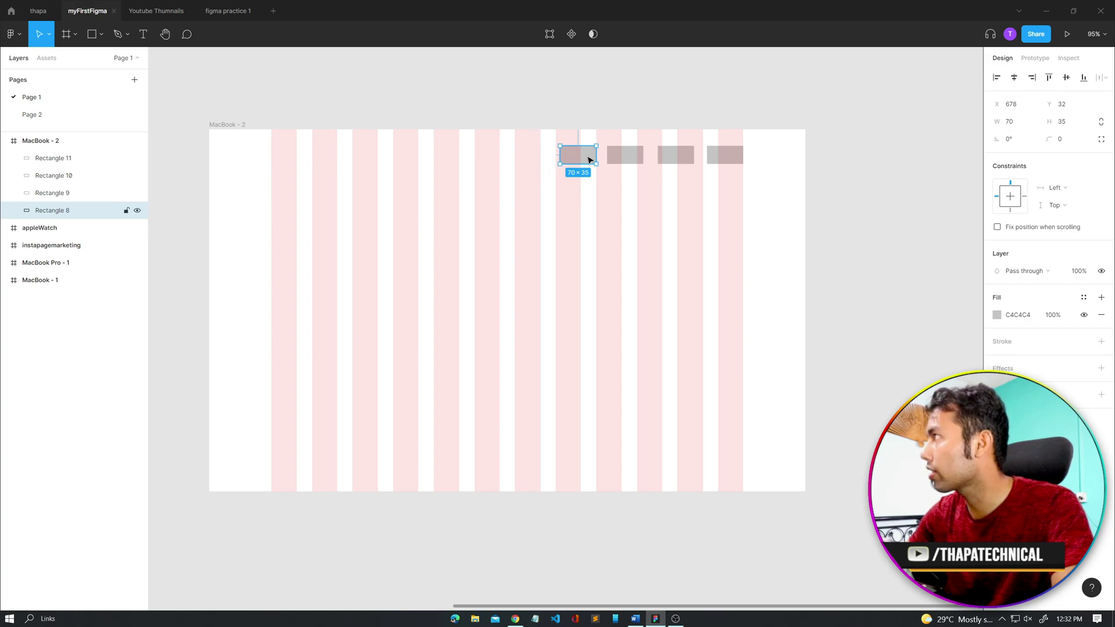
pyautogui.moveTo(588, 160); pyautogui.dragTo(300, 165)
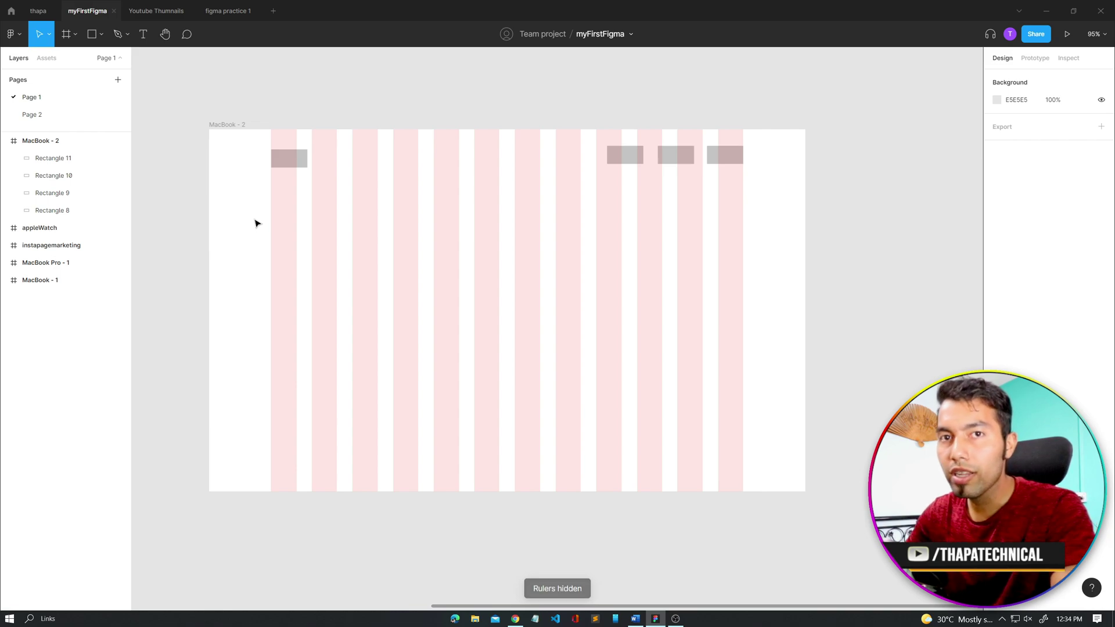
# Step: Set the Y position of the rectangle in the first column to 40
pyautogui.click(290, 163)
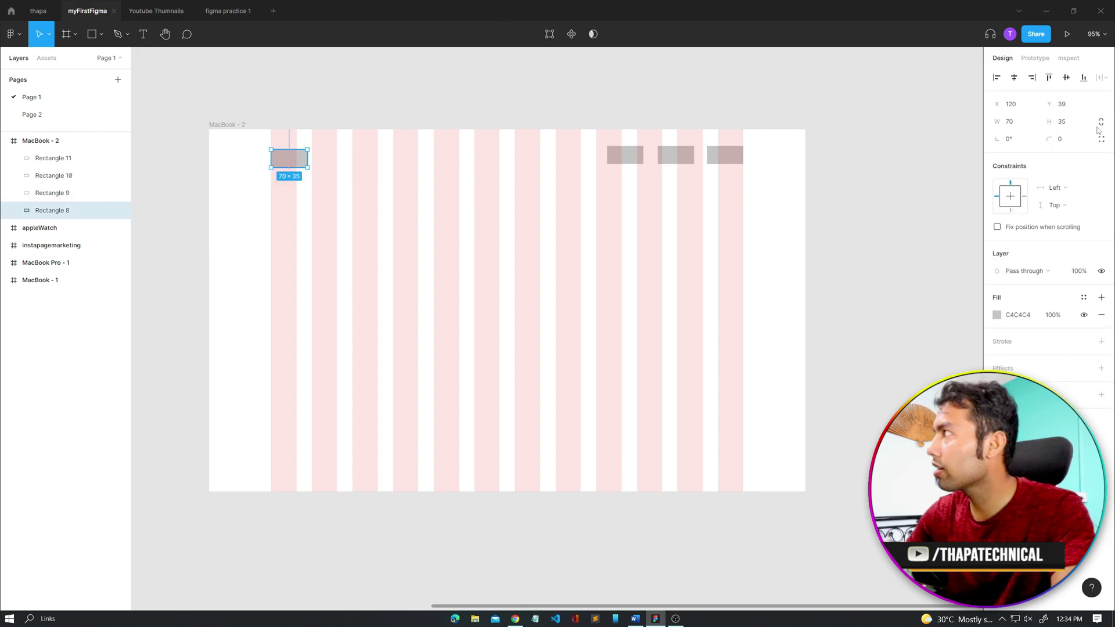
pyautogui.click(1068, 107)
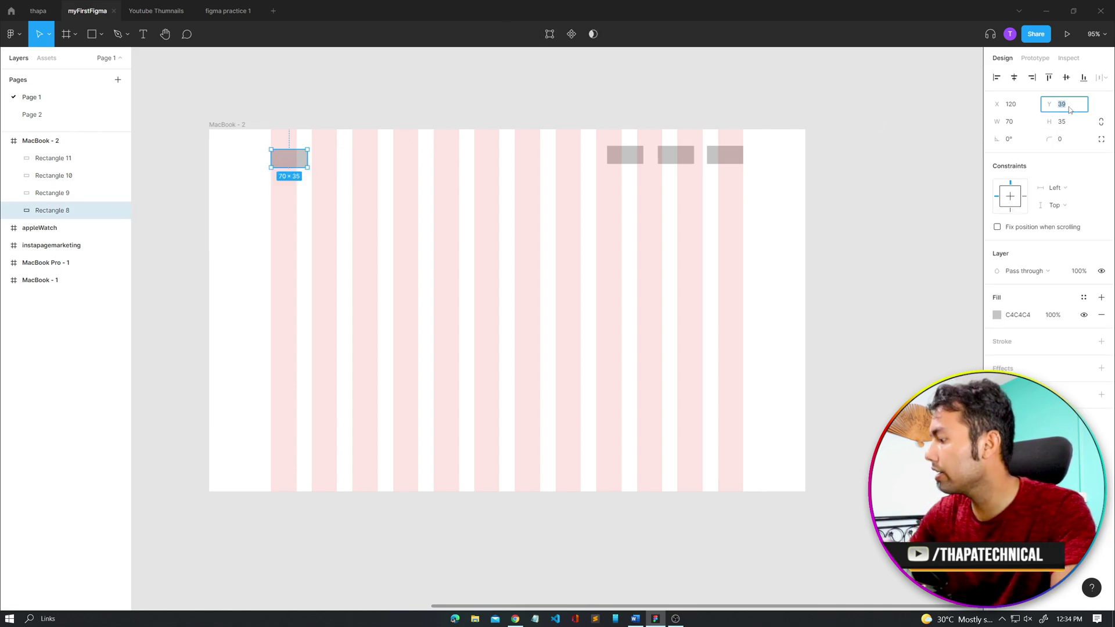
pyautogui.write('40')
pyautogui.press('Return')
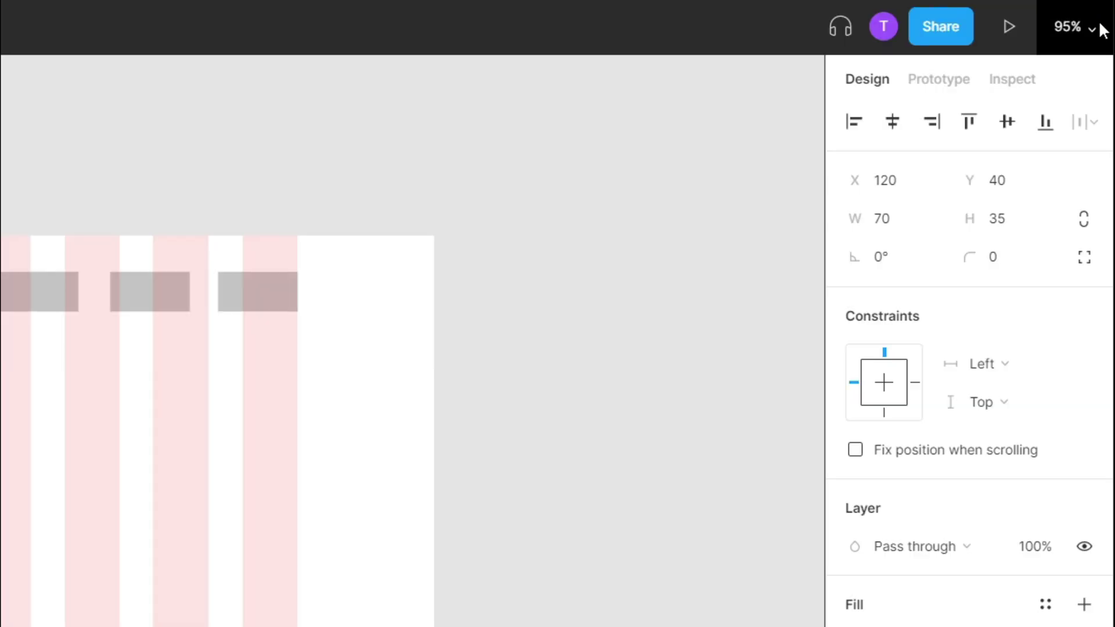
# Step: Show the rulers and place a vertical guide at X 120 and a horizontal guide at Y 40, along the rectangle's edges
pyautogui.click(1105, 33)
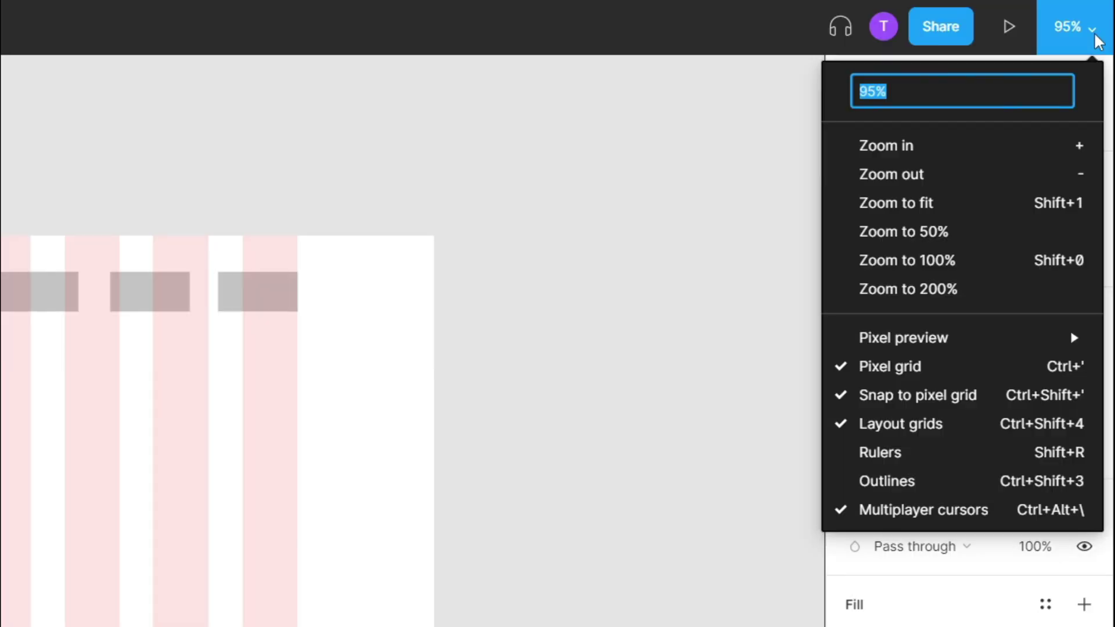
pyautogui.click(888, 455)
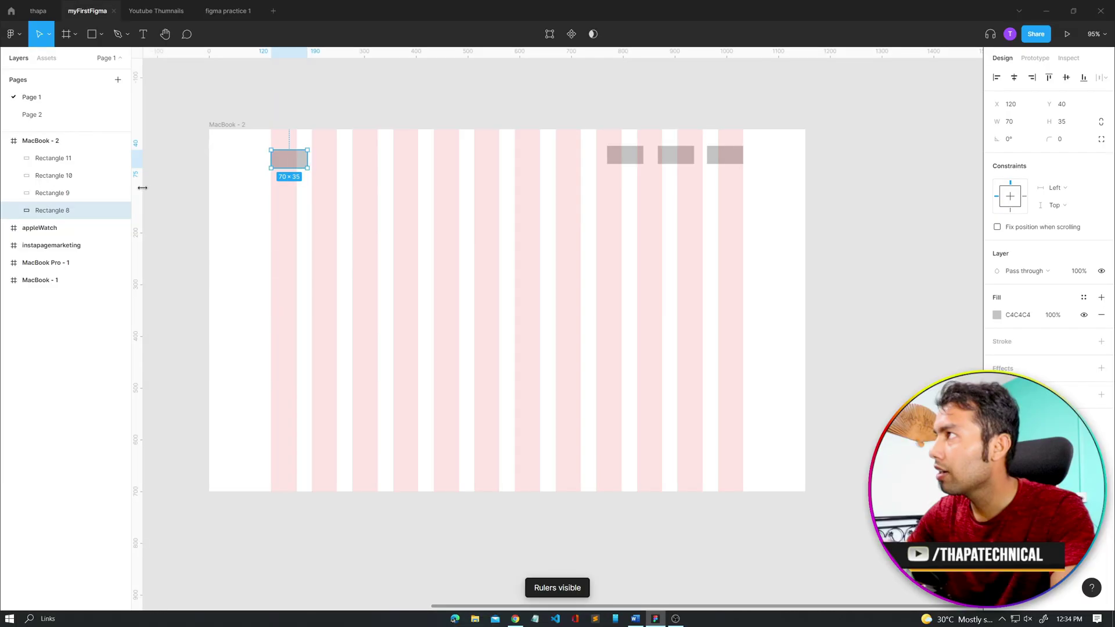
pyautogui.moveTo(139, 188); pyautogui.dragTo(270, 202)
pyautogui.click(181, 201)
pyautogui.press('Delete')
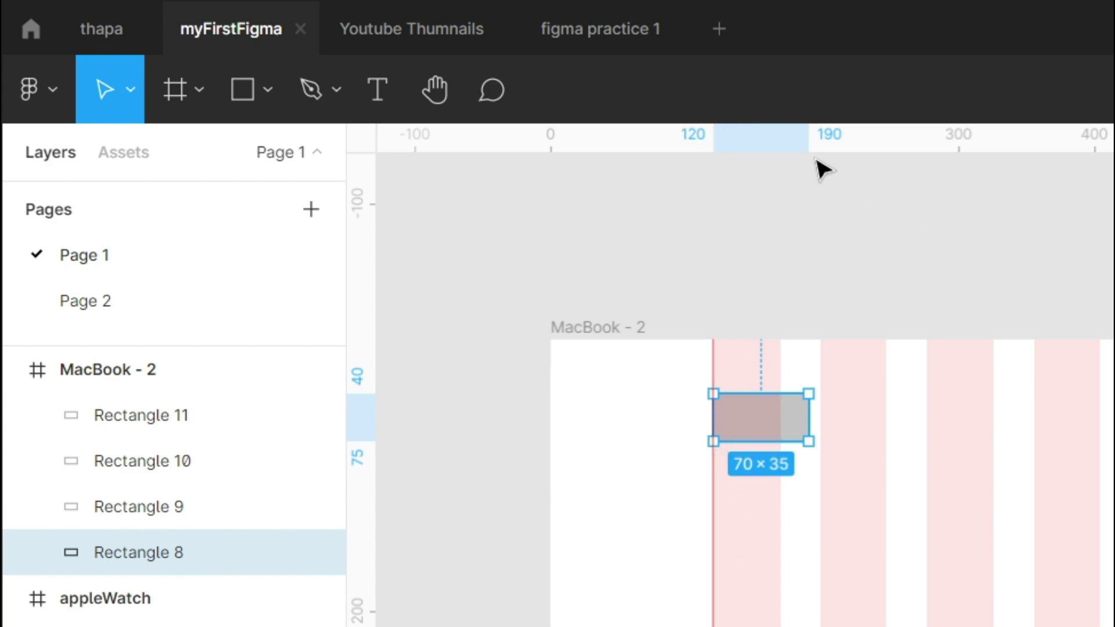
pyautogui.moveTo(779, 149); pyautogui.dragTo(795, 388)
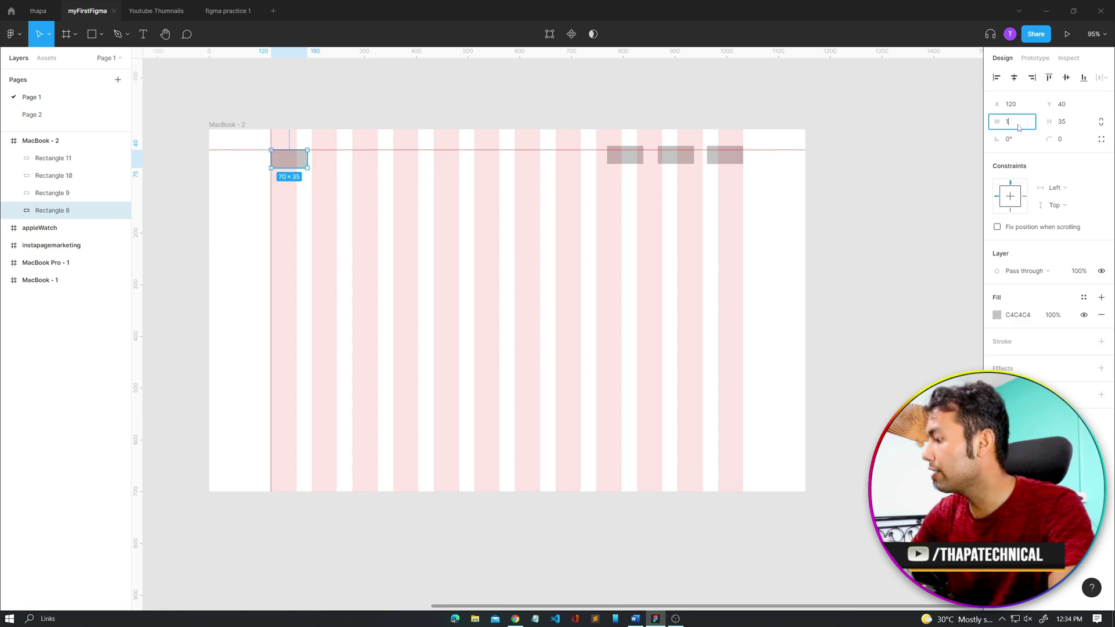
# Step: Set the rectangle's width to 100 and its height to 50
pyautogui.press('Return')
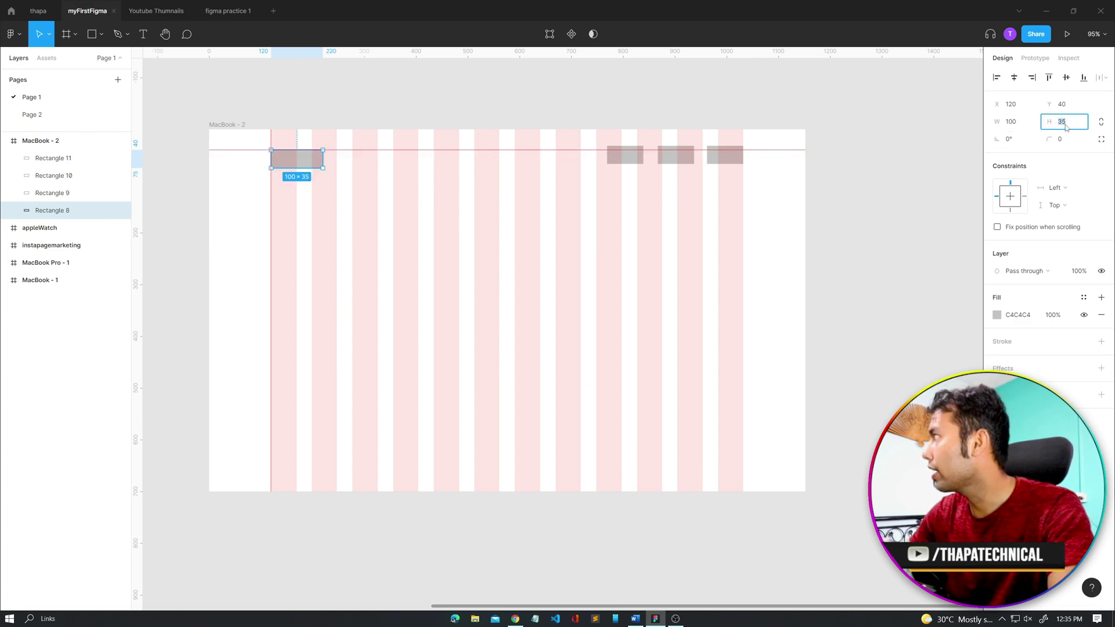
pyautogui.write('50')
pyautogui.press('Return')
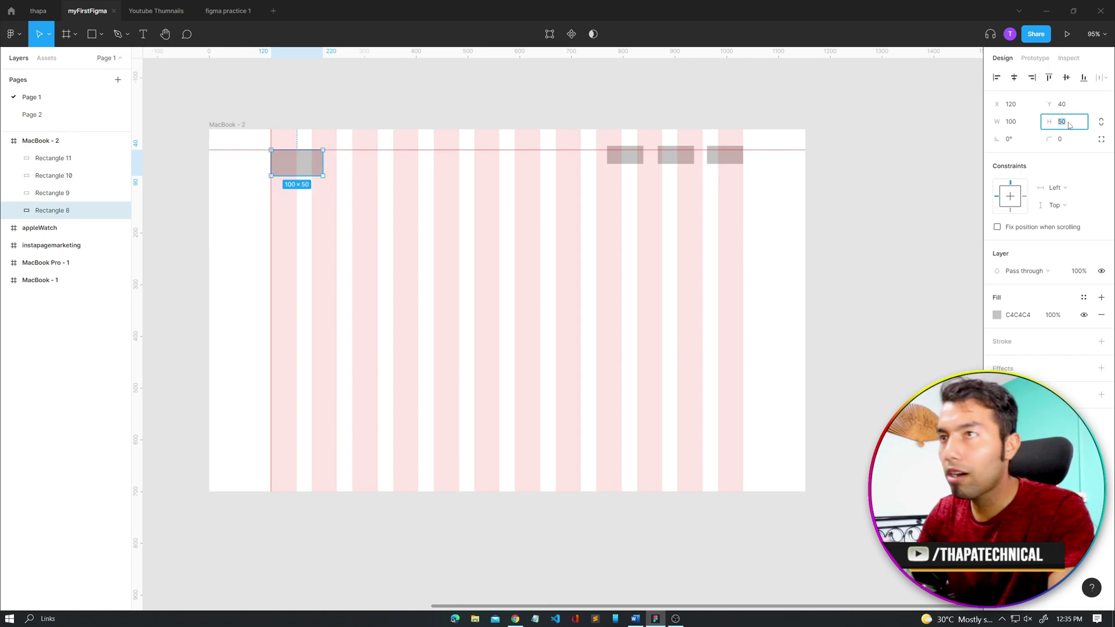
# Step: Raise and lower the rectangle's height repeatedly in increments of 10, ending back at 50
pyautogui.hotkey('shift', 'Up')
pyautogui.hotkey('shift', 'Up')
pyautogui.hotkey('shift', 'Up')
pyautogui.hotkey('shift', 'Up')
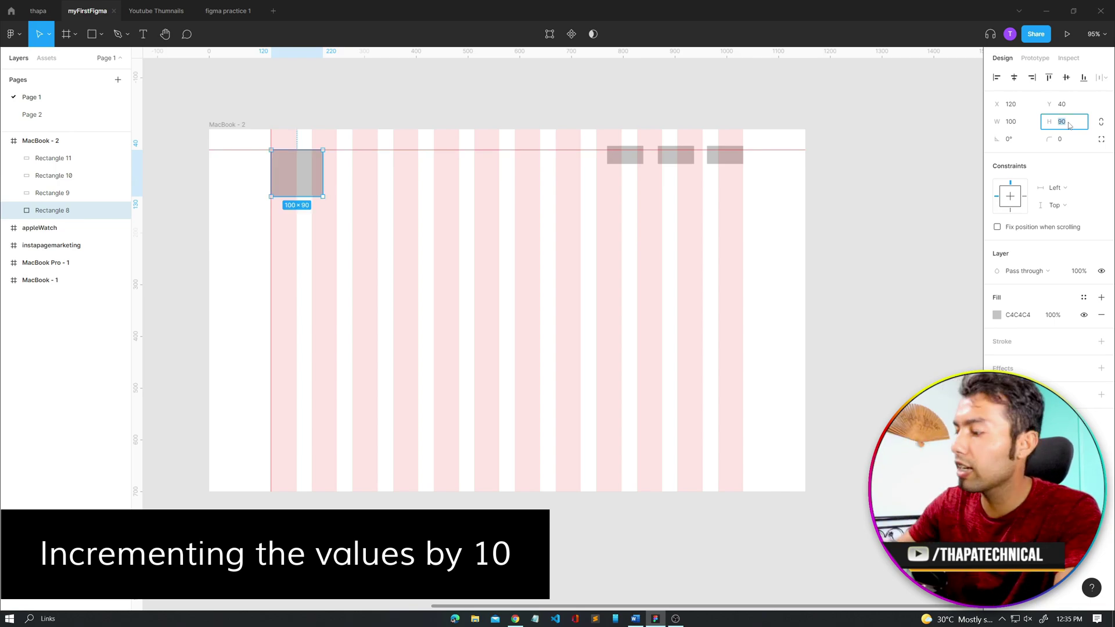
pyautogui.hotkey('shift', 'Up')
pyautogui.hotkey('shift', 'Down')
pyautogui.hotkey('shift', 'Down')
pyautogui.hotkey('shift', 'Down')
pyautogui.hotkey('shift', 'Up')
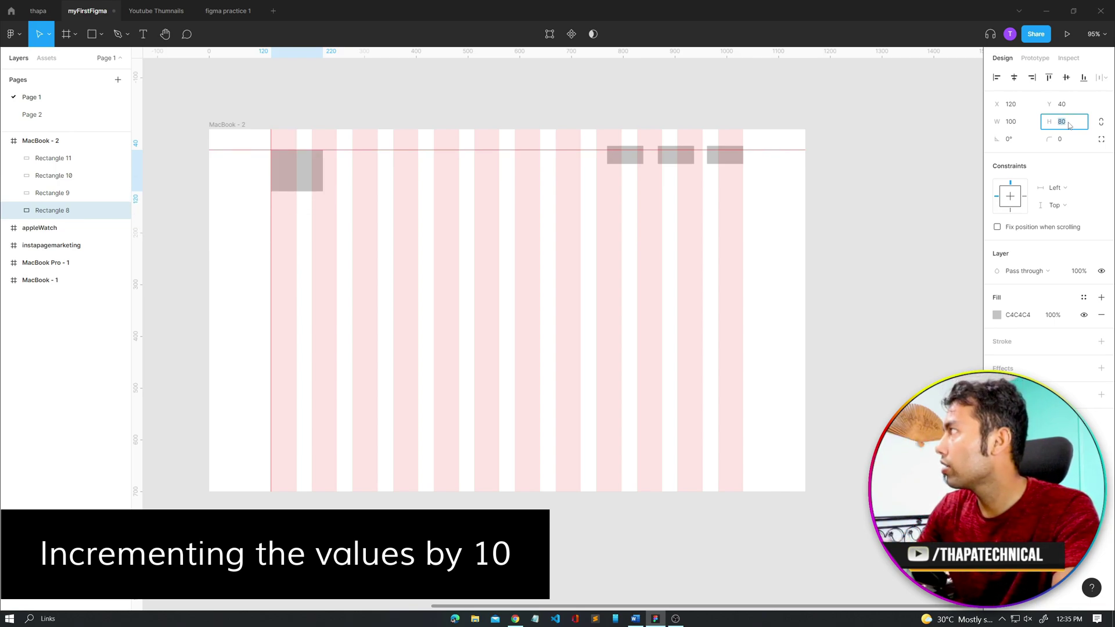
pyautogui.hotkey('shift', 'Up')
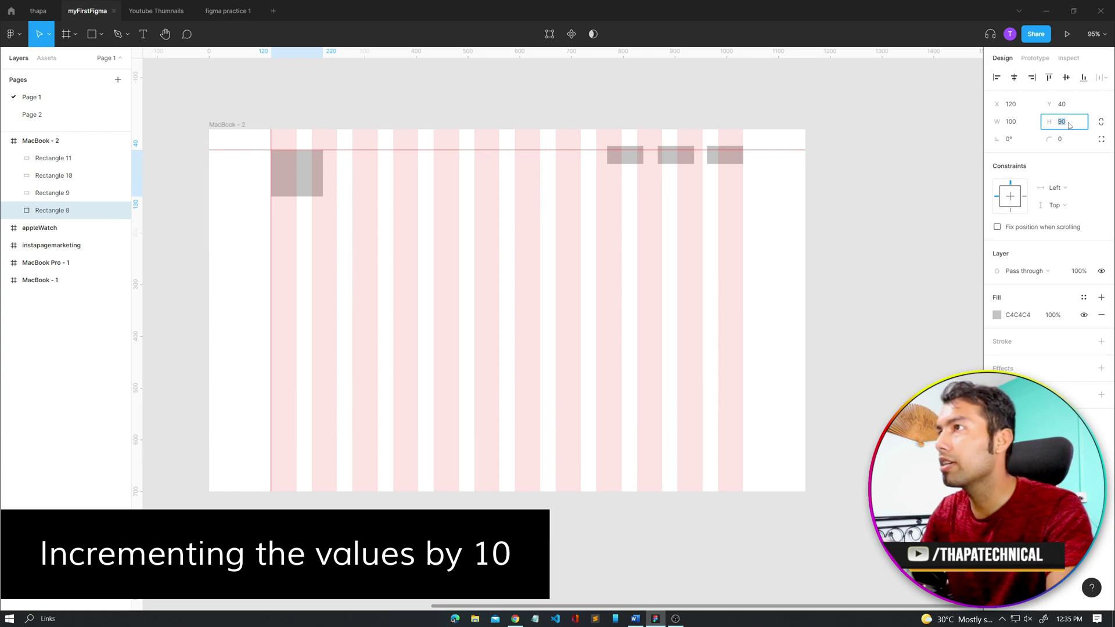
pyautogui.hotkey('shift', 'Up')
pyautogui.hotkey('shift', 'Down')
pyautogui.hotkey('shift', 'Down')
pyautogui.hotkey('shift', 'Down')
pyautogui.hotkey('shift', 'Down')
pyautogui.hotkey('shift', 'Down')
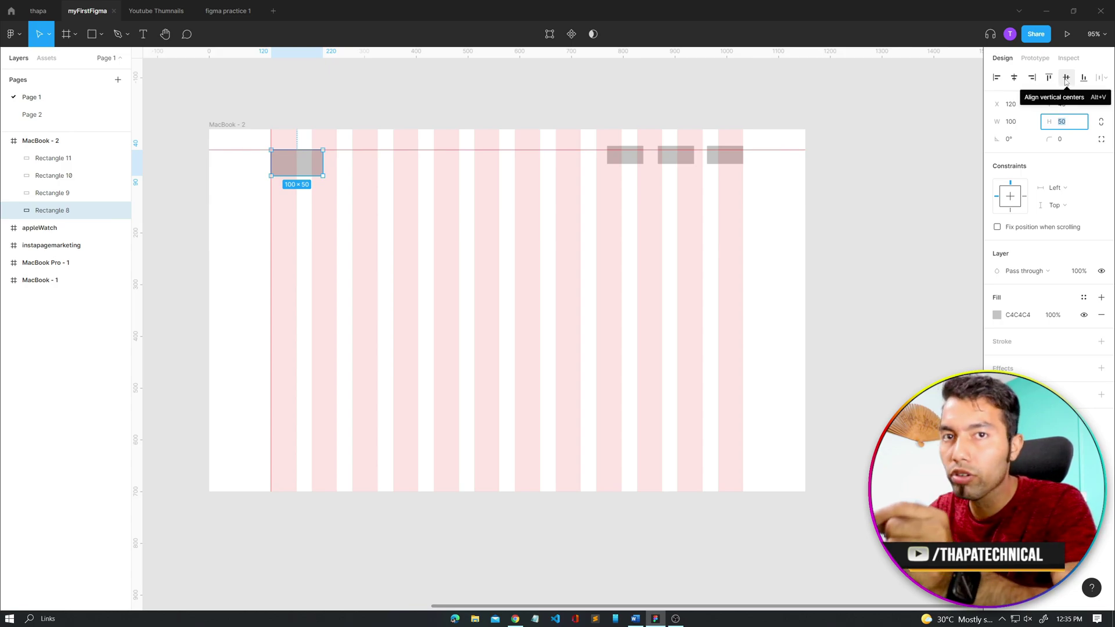
# Step: Increase the rectangle's rotation degree by degree to more than 140° and return it to 0°
pyautogui.click(1013, 142)
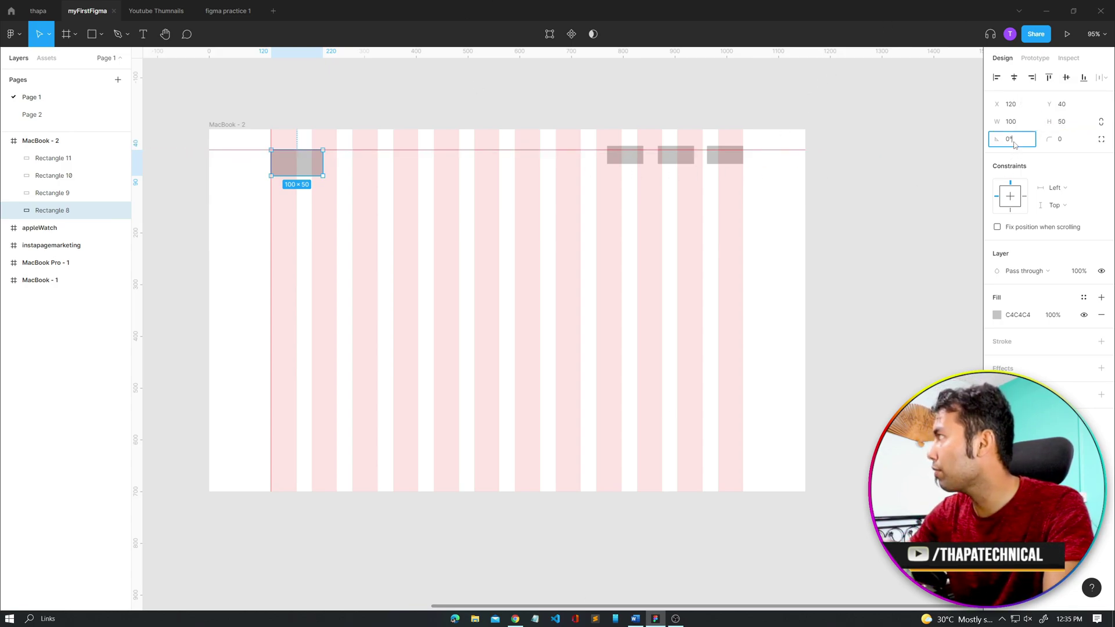
pyautogui.press('Up')
pyautogui.press('Up')
pyautogui.press('Up')
pyautogui.press('Up')
pyautogui.press('Up')
pyautogui.press('Up')
pyautogui.press('Up')
pyautogui.press('Up')
pyautogui.press('Up')
pyautogui.press('Up')
pyautogui.press('Up')
pyautogui.press('Up')
pyautogui.press('Up')
pyautogui.press('Up')
pyautogui.press('Up')
pyautogui.press('Up')
pyautogui.press('Up')
pyautogui.press('Up')
pyautogui.press('Up')
pyautogui.press('Up')
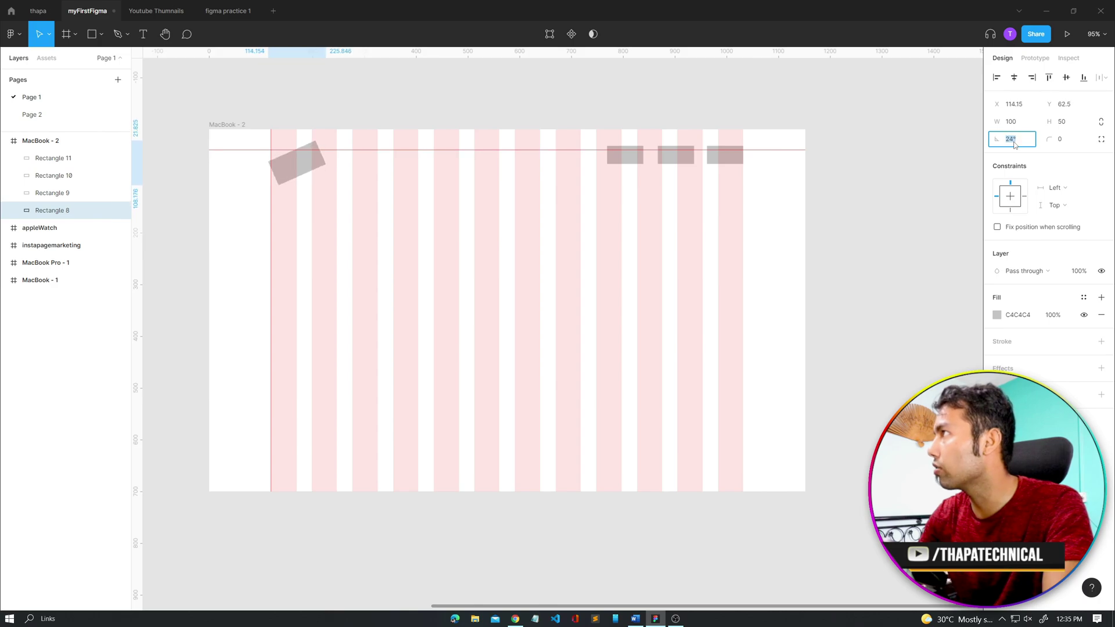
pyautogui.press('Up')
pyautogui.press('Up')
pyautogui.press('Up')
pyautogui.press('Up')
pyautogui.press('Up')
pyautogui.press('Up')
pyautogui.press('Up')
pyautogui.press('Up')
pyautogui.press('Up')
pyautogui.press('Up')
pyautogui.press('Up')
pyautogui.press('Up')
pyautogui.press('Up')
pyautogui.press('Up')
pyautogui.press('Up')
pyautogui.press('Up')
pyautogui.press('Up')
pyautogui.press('Up')
pyautogui.press('Up')
pyautogui.press('Up')
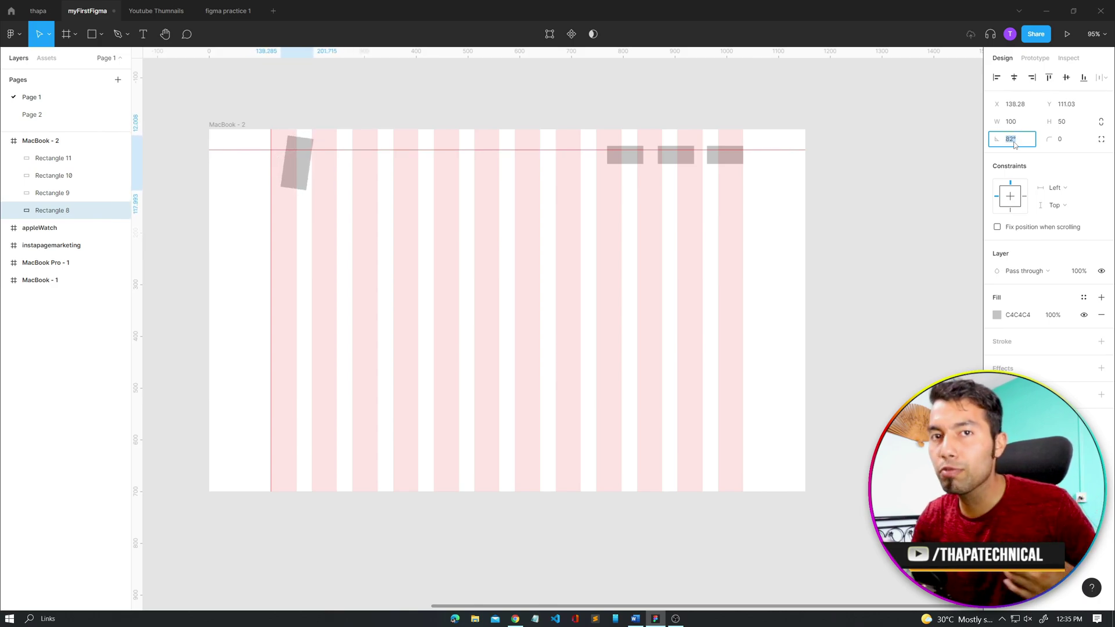
pyautogui.press('Up')
pyautogui.press('Up')
pyautogui.press('Up')
pyautogui.press('Up')
pyautogui.press('Up')
pyautogui.press('Up')
pyautogui.press('Up')
pyautogui.press('Up')
pyautogui.press('Up')
pyautogui.press('Up')
pyautogui.press('Up')
pyautogui.press('Up')
pyautogui.press('Up')
pyautogui.press('Up')
pyautogui.press('Up')
pyautogui.press('Up')
pyautogui.press('Up')
pyautogui.press('Up')
pyautogui.press('Up')
pyautogui.press('Up')
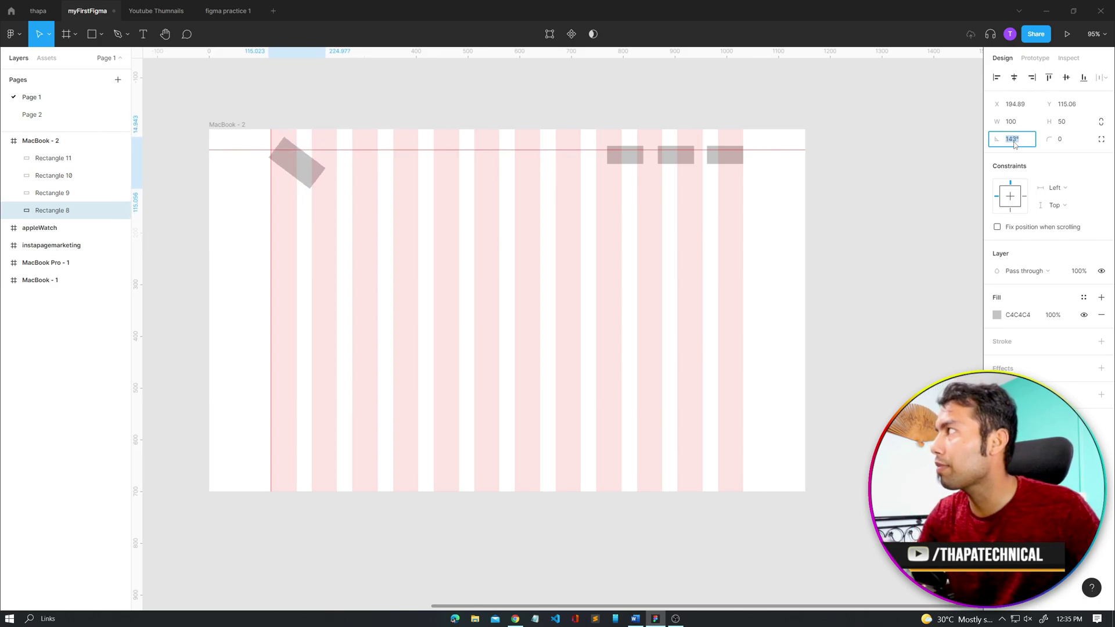
pyautogui.press('Return')
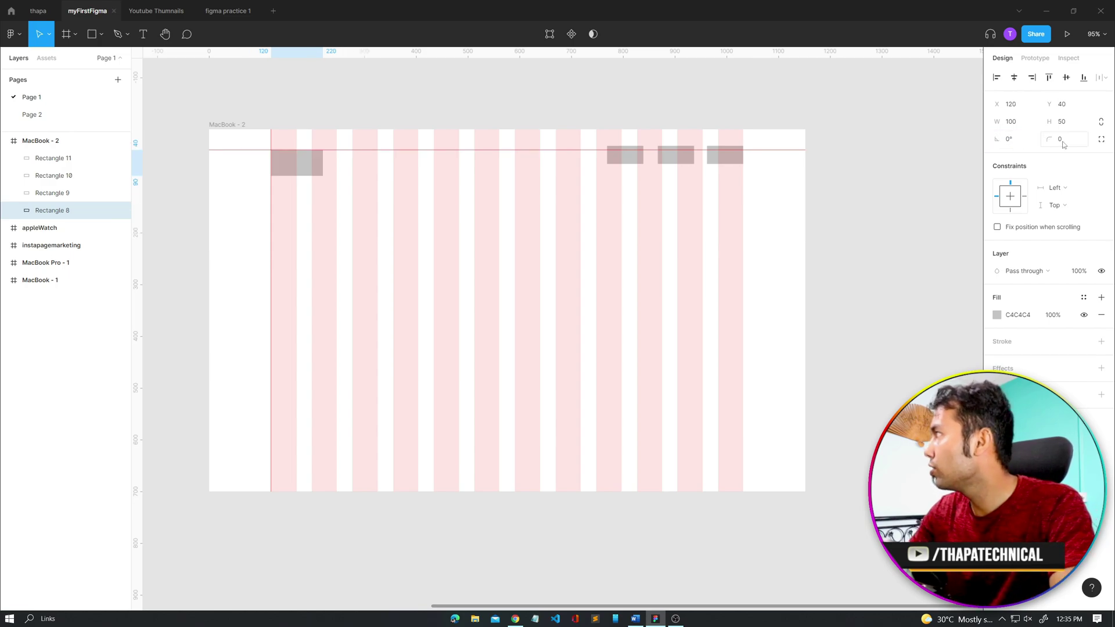
# Step: Try a corner radius of 17 on the rectangle, reduce it back toward square corners and deselect the rectangle
pyautogui.write('17')
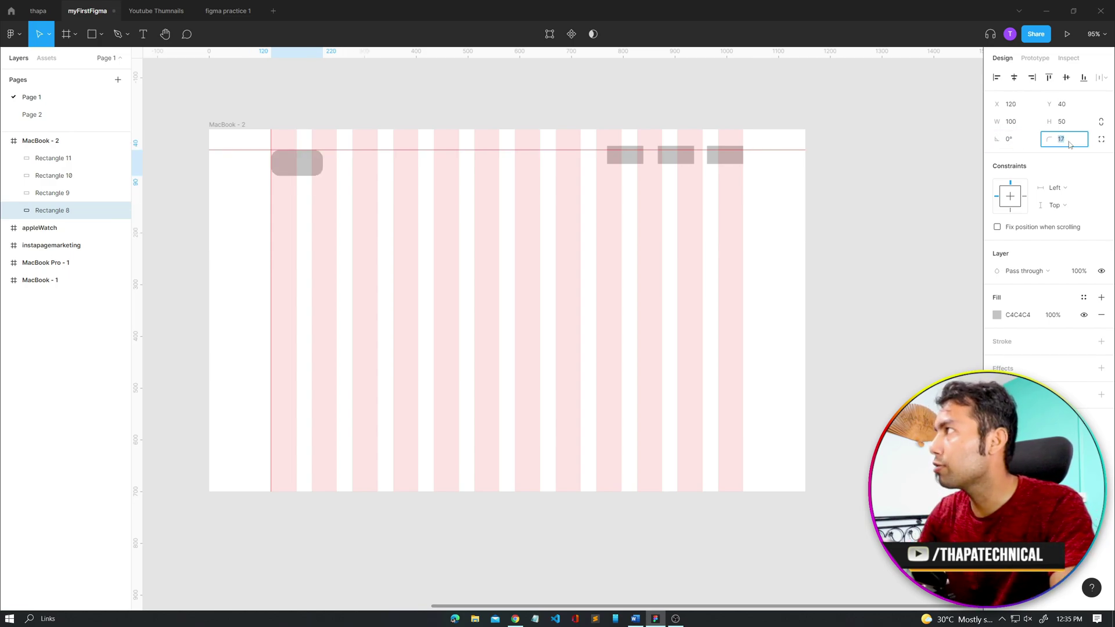
pyautogui.press('Down')
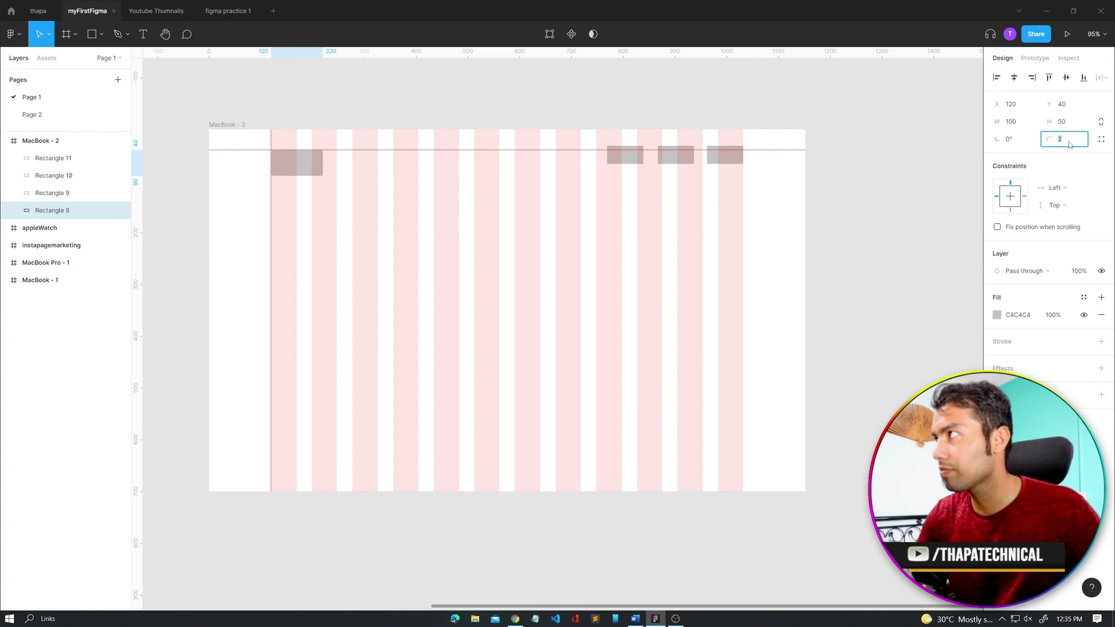
pyautogui.click(926, 225)
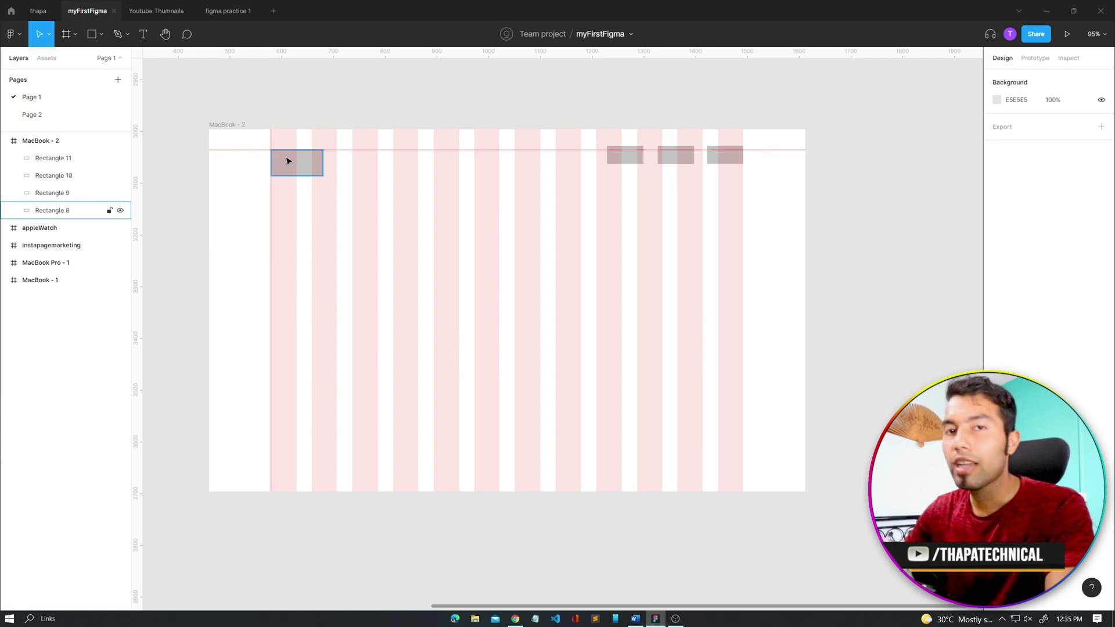
# Step: Draw a new frame about 593×396 below the MacBook frame, with a rectangle about 292×189 inside it
pyautogui.scroll(-5, 406, 270)
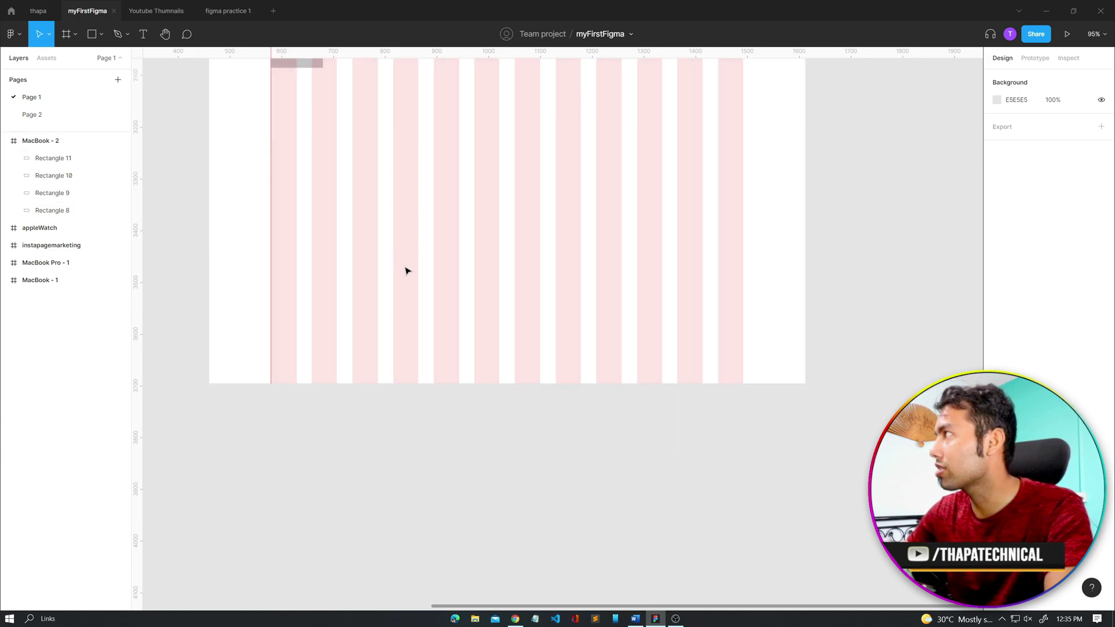
pyautogui.scroll(-3, 406, 270)
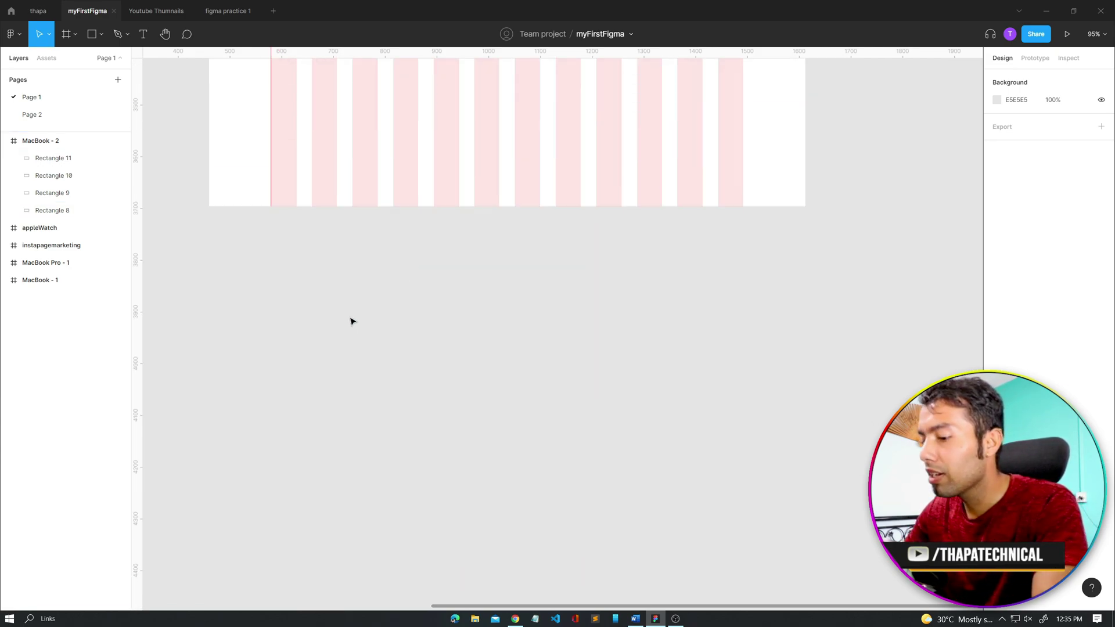
pyautogui.press('f')
pyautogui.moveTo(312, 279); pyautogui.dragTo(619, 483)
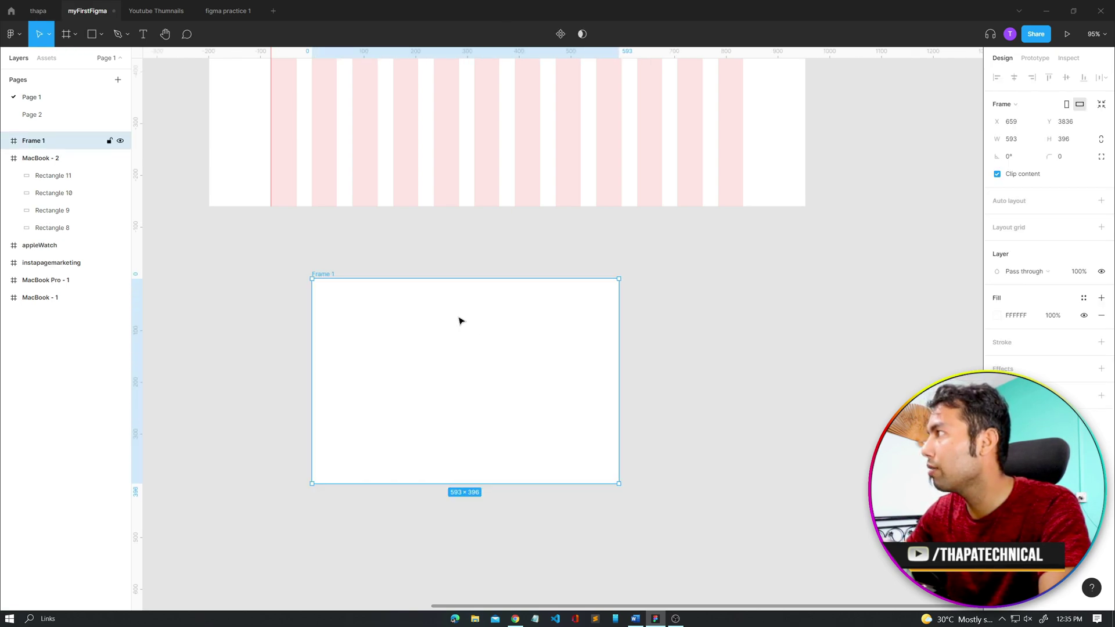
pyautogui.press('r')
pyautogui.moveTo(394, 329); pyautogui.dragTo(546, 427)
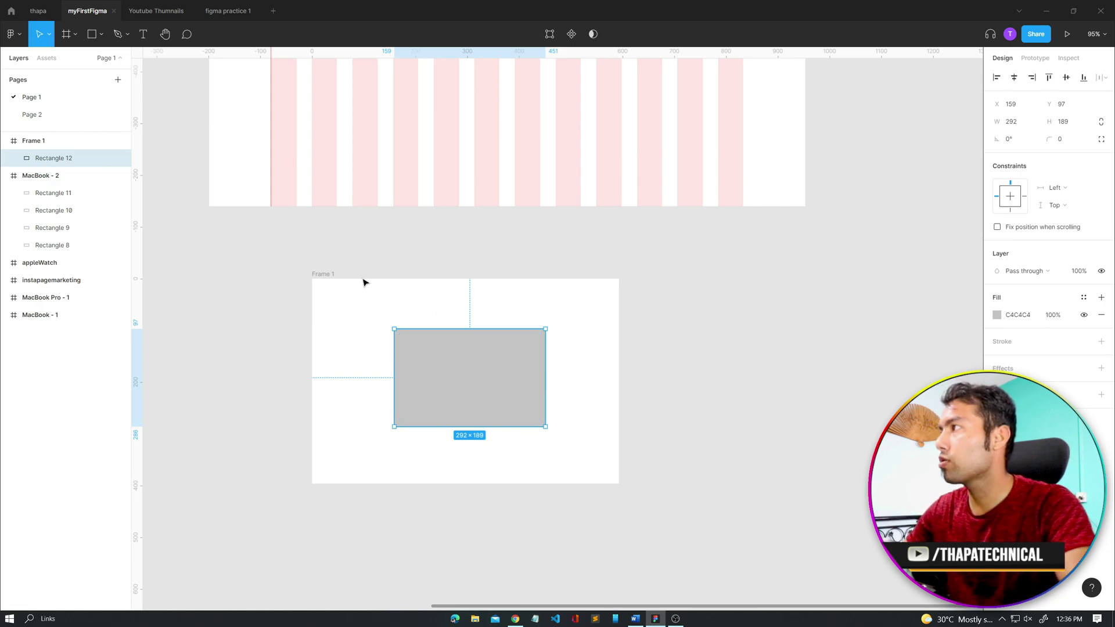
# Step: Narrow and widen the new frame several times by its right edge, ending at a width of about 556
pyautogui.click(319, 270)
pyautogui.click(322, 277)
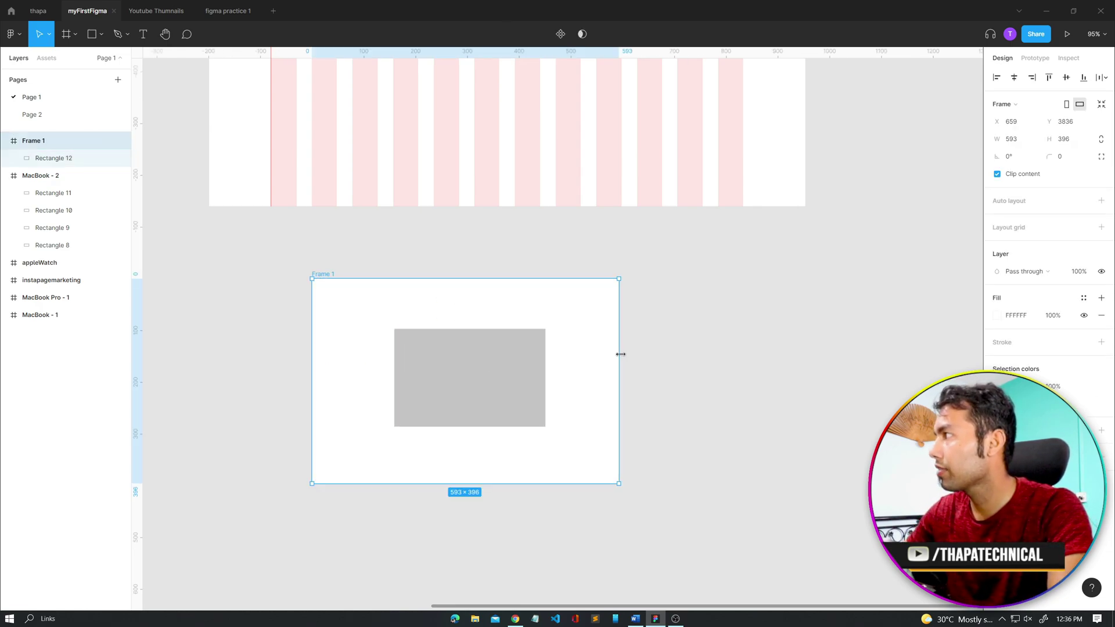
pyautogui.moveTo(620, 354); pyautogui.dragTo(429, 353)
pyautogui.moveTo(716, 371); pyautogui.dragTo(654, 371)
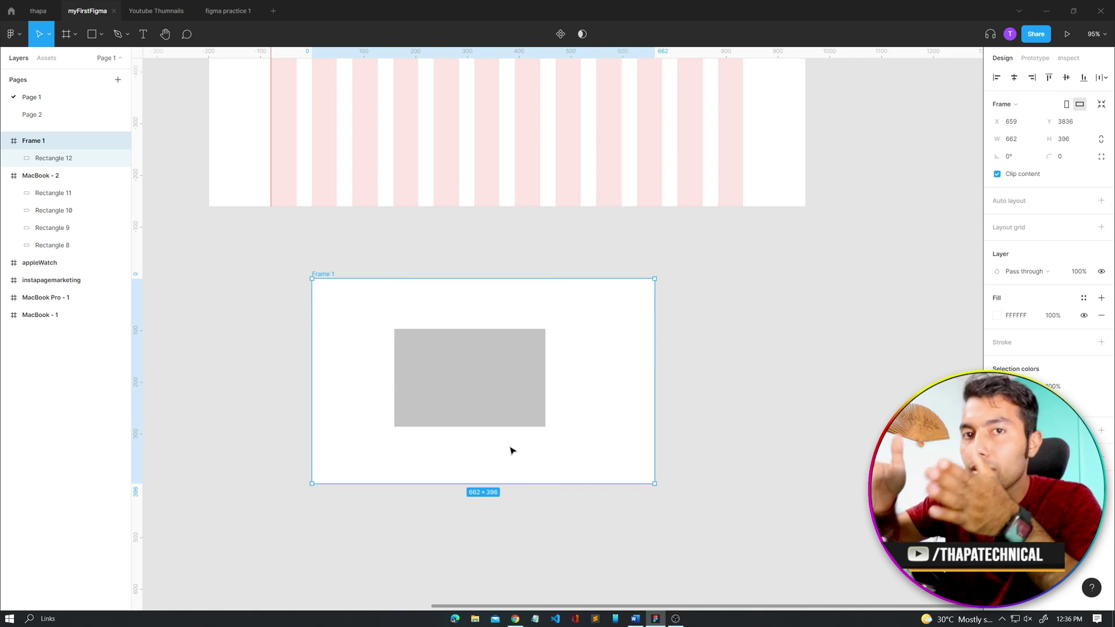
pyautogui.moveTo(652, 376); pyautogui.dragTo(599, 377)
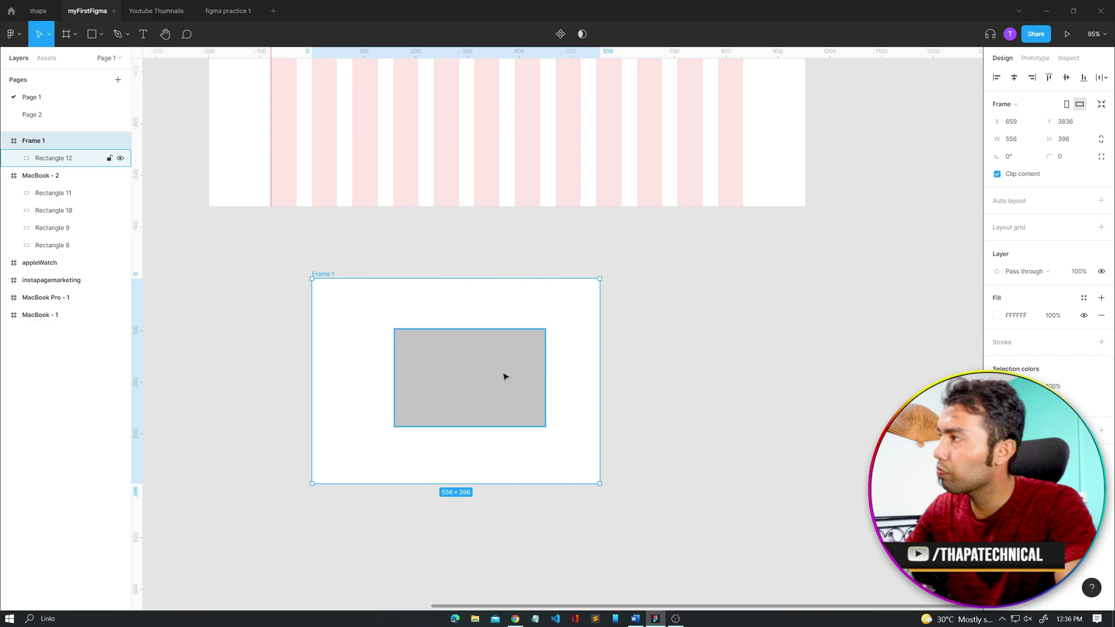
# Step: Narrow the new frame slightly further and move its inner rectangle to about X 221, Y 111
pyautogui.click(432, 367)
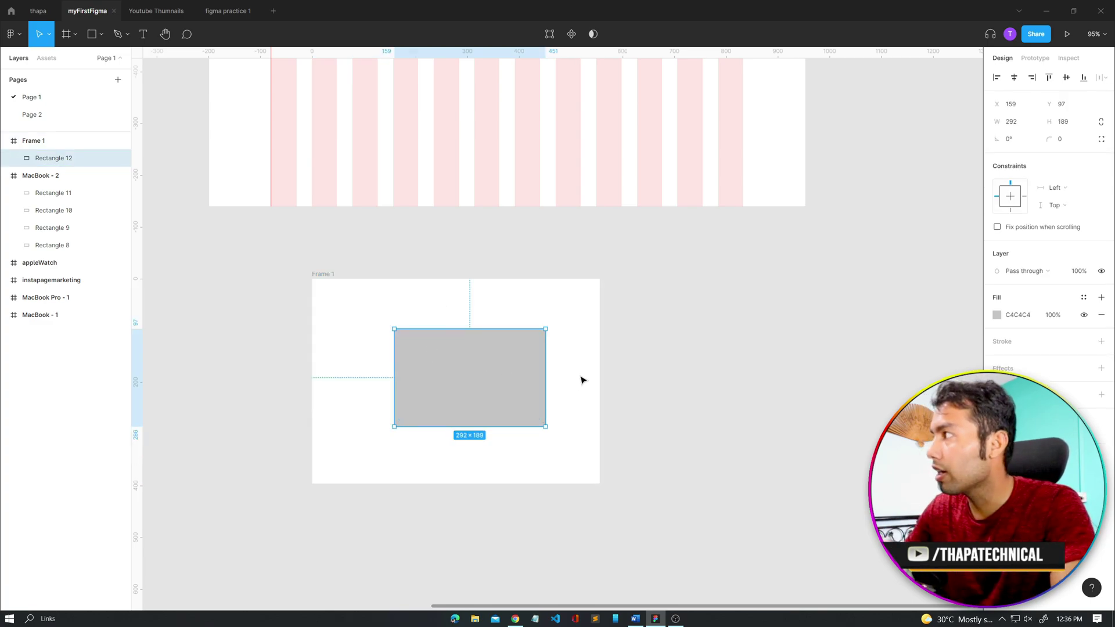
pyautogui.click(601, 371)
pyautogui.click(330, 275)
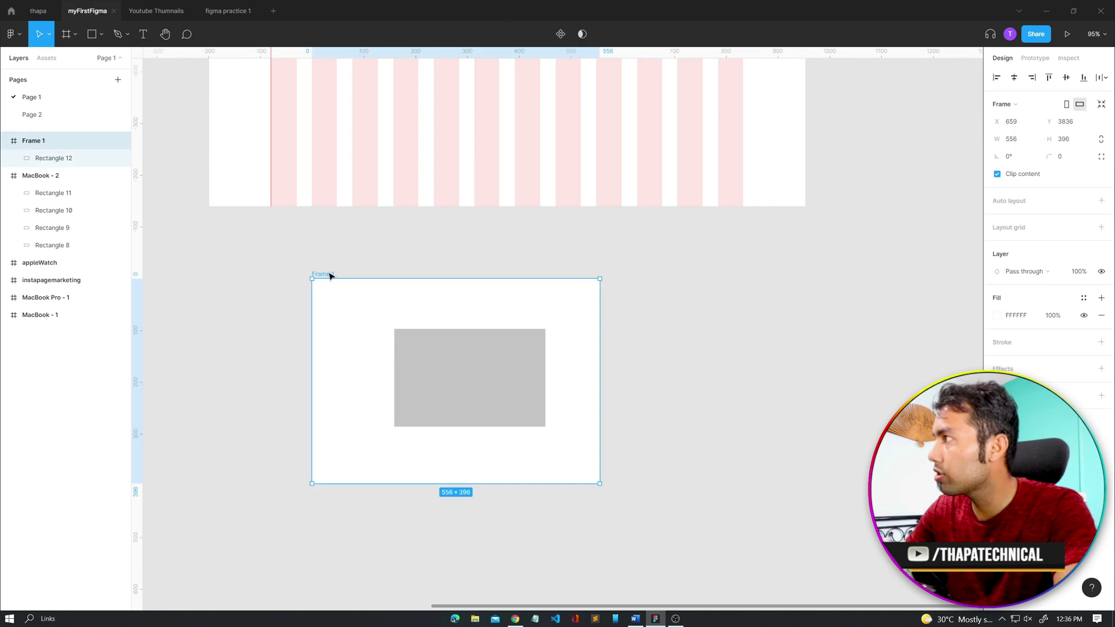
pyautogui.moveTo(602, 353)
pyautogui.mouseDown()
pyautogui.moveTo(511, 355)
pyautogui.moveTo(588, 355)
pyautogui.mouseUp()
pyautogui.click(451, 379)
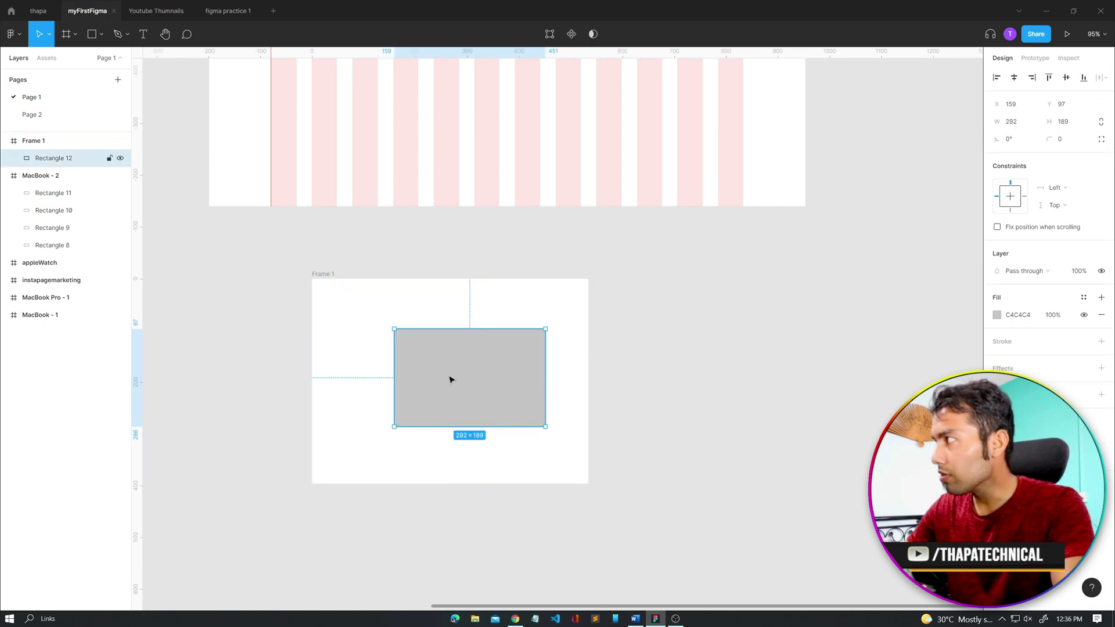
pyautogui.moveTo(451, 379); pyautogui.dragTo(482, 386)
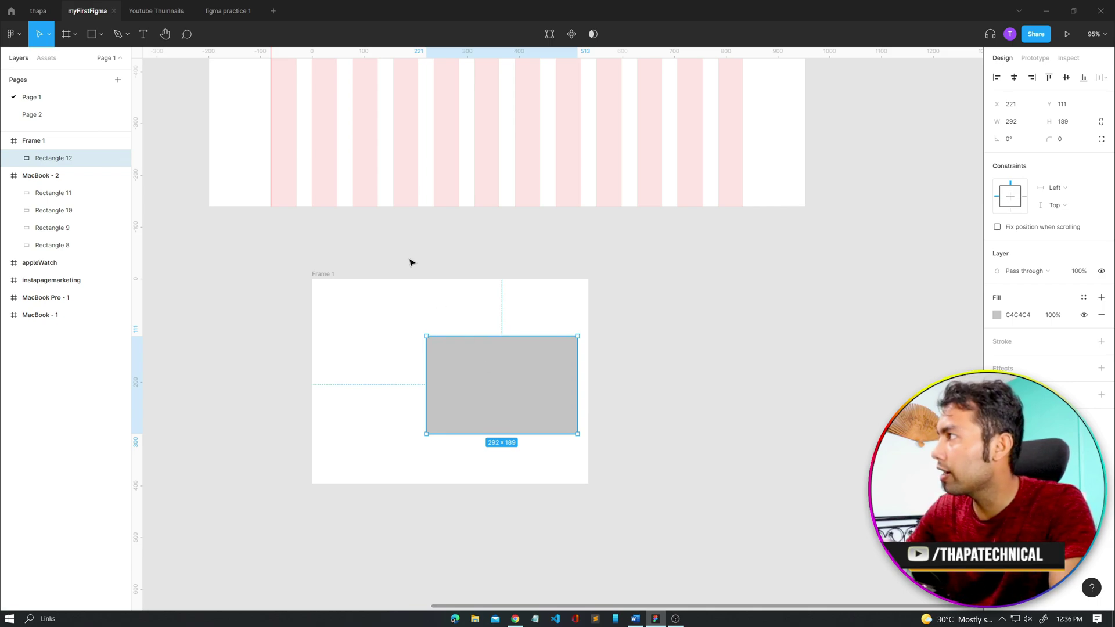
# Step: Center the gray rectangle horizontally and vertically inside Frame 1
pyautogui.moveTo(356, 264)
pyautogui.mouseDown()
pyautogui.moveTo(490, 493)
pyautogui.moveTo(482, 485)
pyautogui.mouseUp()
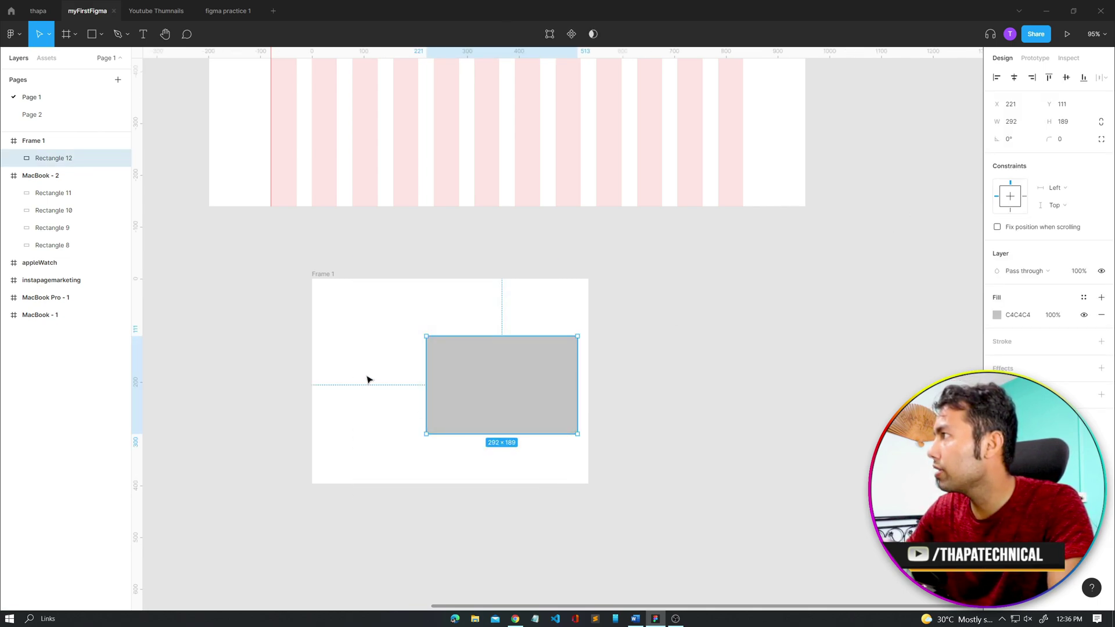
pyautogui.moveTo(224, 269); pyautogui.dragTo(731, 505)
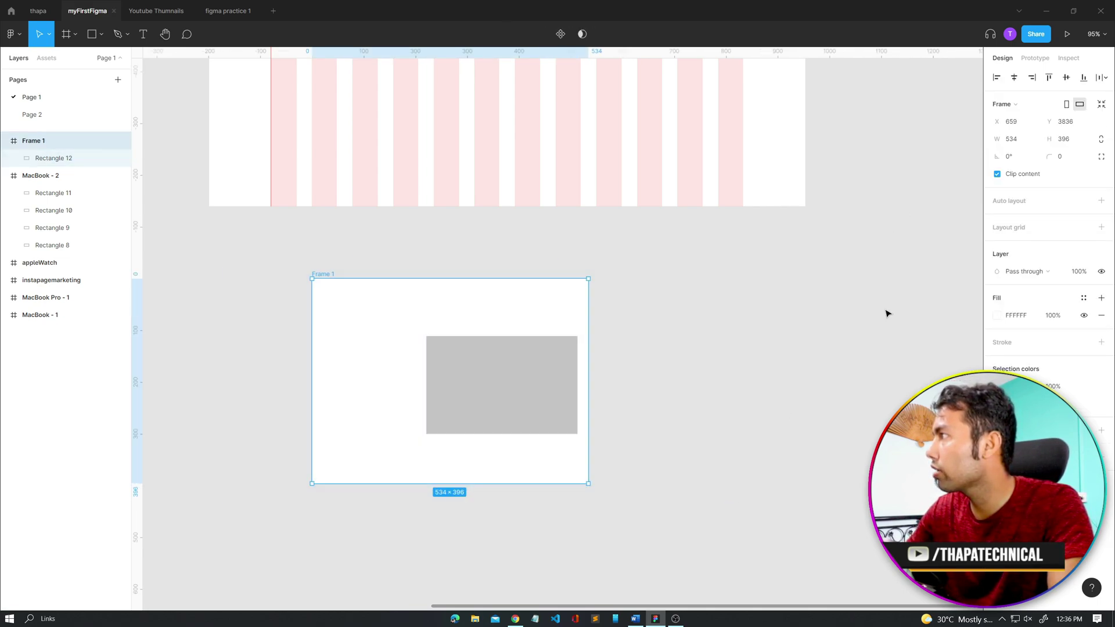
pyautogui.click(1067, 78)
pyautogui.click(1014, 77)
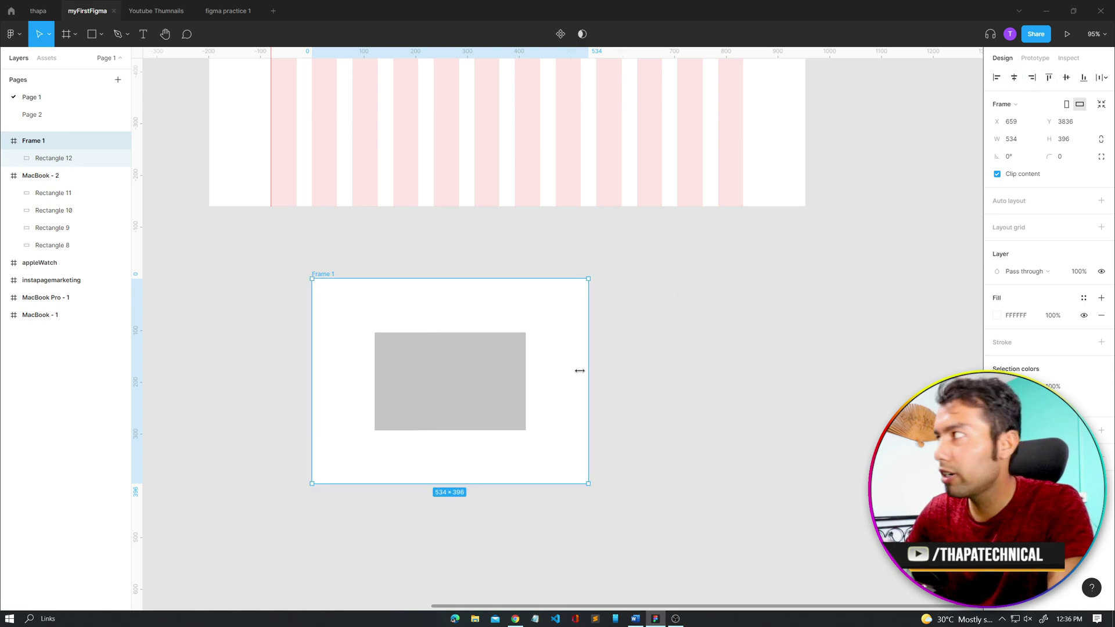
# Step: Set the rectangle's horizontal constraint to Left and right, and narrow Frame 1 to a width of about 488 by its right edge
pyautogui.click(437, 375)
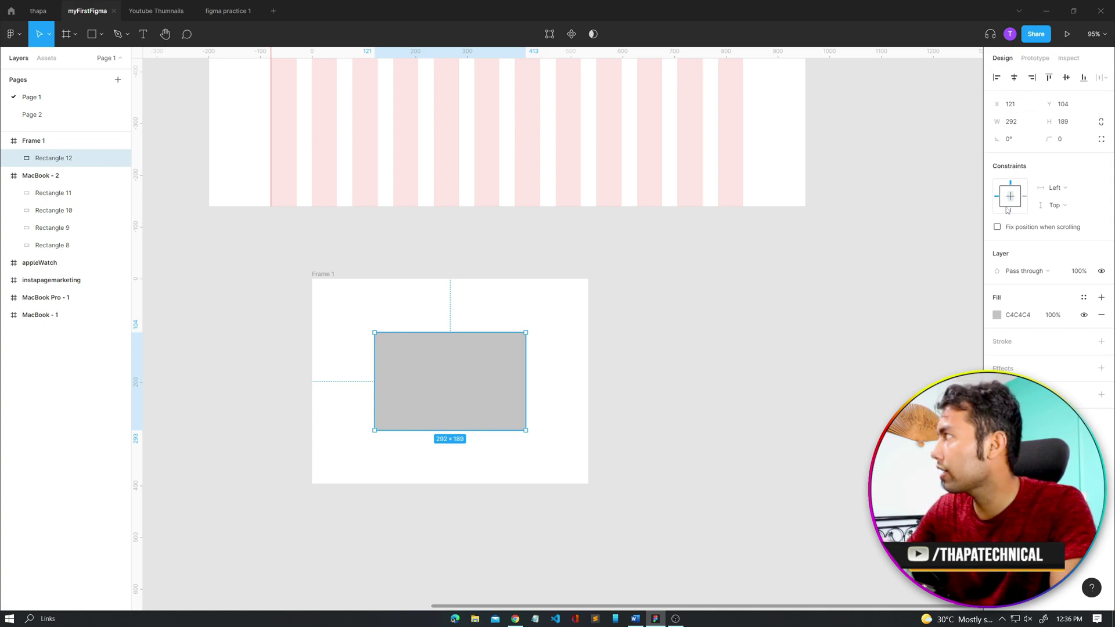
pyautogui.click(1067, 191)
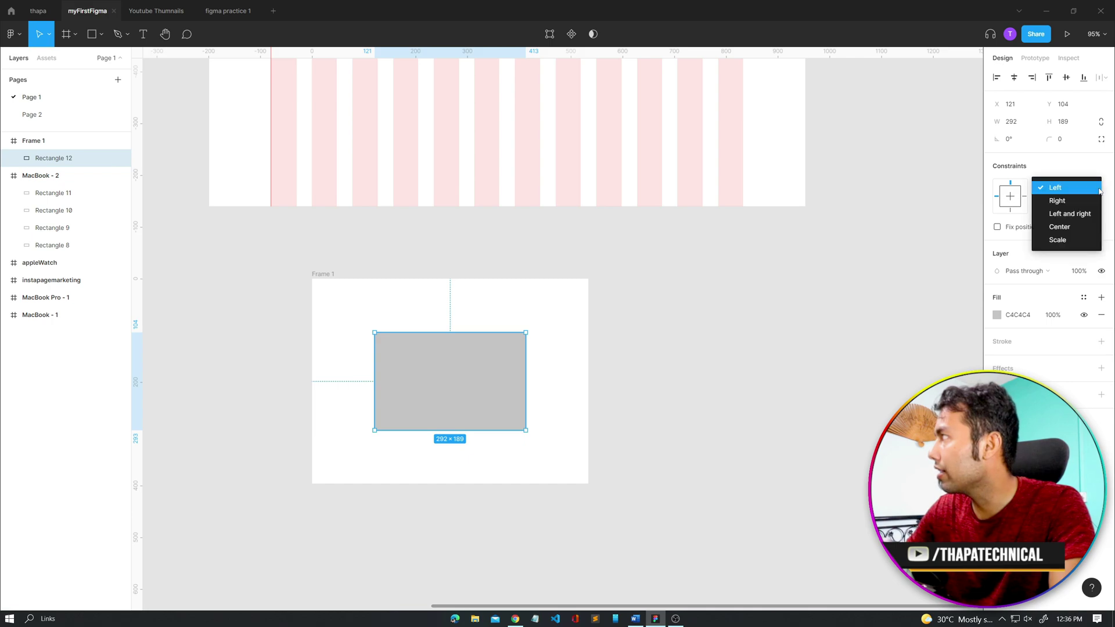
pyautogui.click(1063, 214)
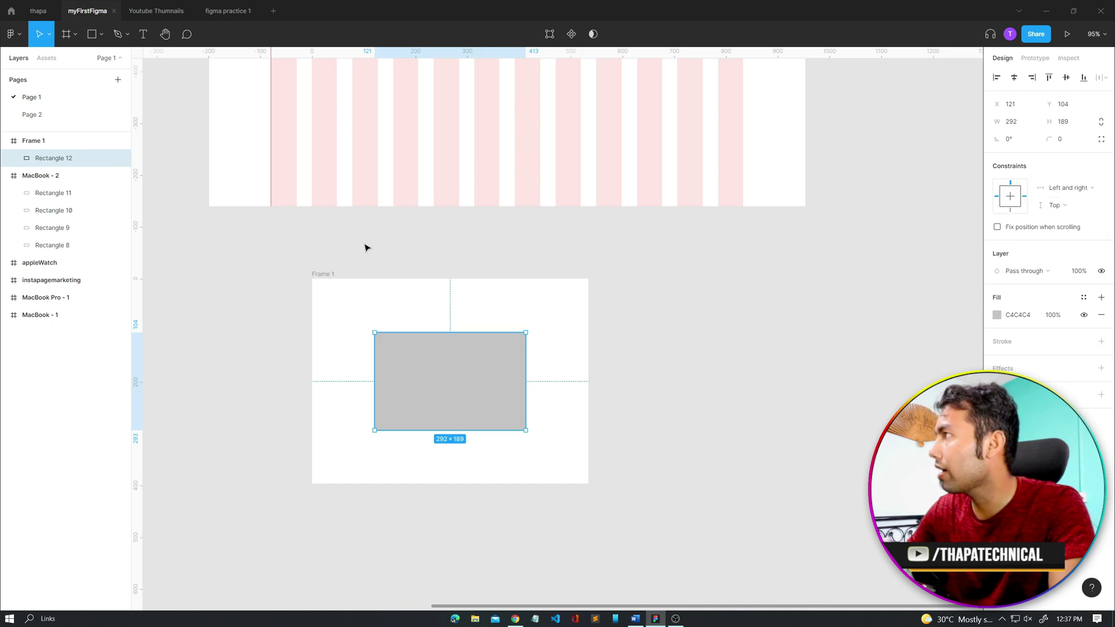
pyautogui.click(322, 274)
pyautogui.moveTo(585, 354)
pyautogui.mouseDown()
pyautogui.moveTo(500, 352)
pyautogui.moveTo(785, 351)
pyautogui.moveTo(565, 351)
pyautogui.mouseUp()
# Step: Try widening Frame 1 to about 637 by its left edge and reducing its height to about 351 from above, and undo both changes
pyautogui.moveTo(310, 377); pyautogui.dragTo(235, 348)
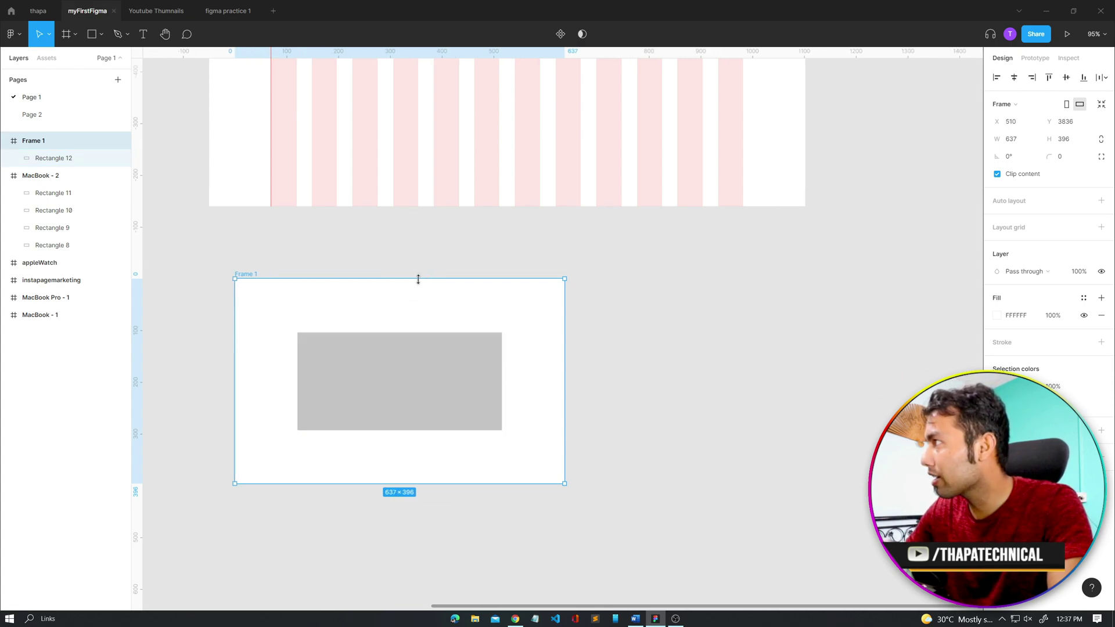
pyautogui.moveTo(418, 279)
pyautogui.mouseDown()
pyautogui.moveTo(416, 372)
pyautogui.moveTo(418, 301)
pyautogui.mouseUp()
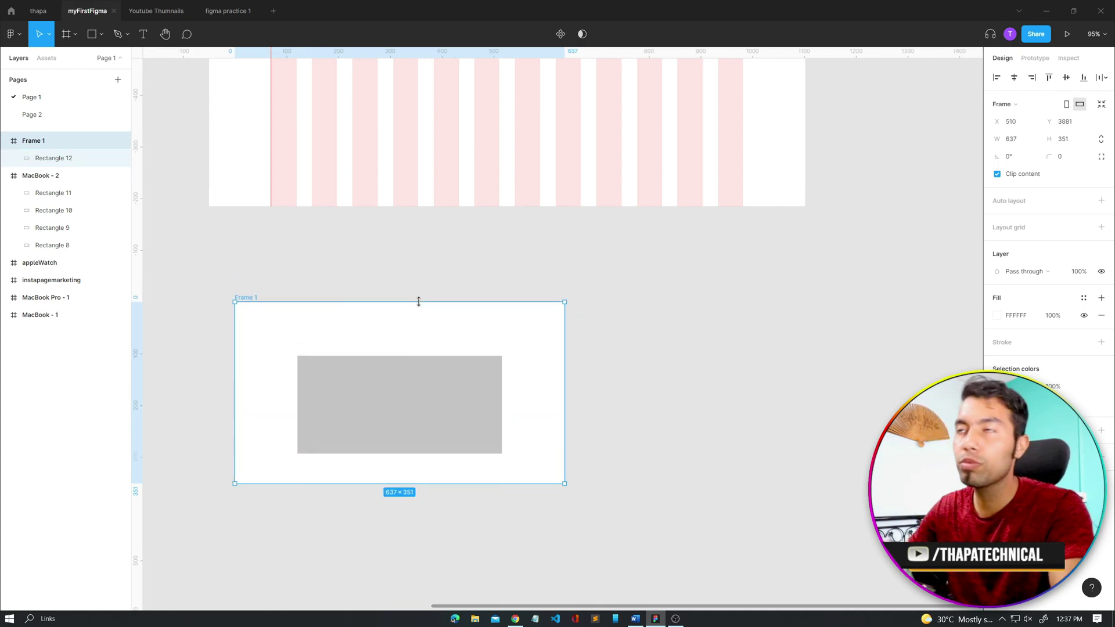
pyautogui.hotkey('ctrl', 'z')
pyautogui.hotkey('ctrl', 'z')
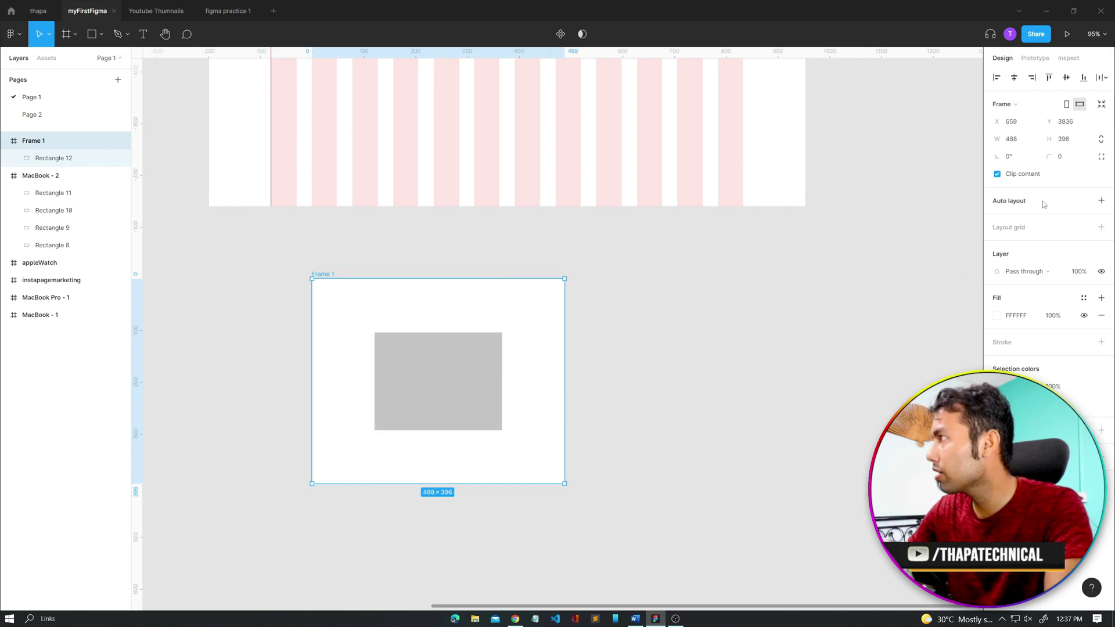
# Step: Set the gray rectangle's vertical constraint to Top and bottom
pyautogui.click(465, 377)
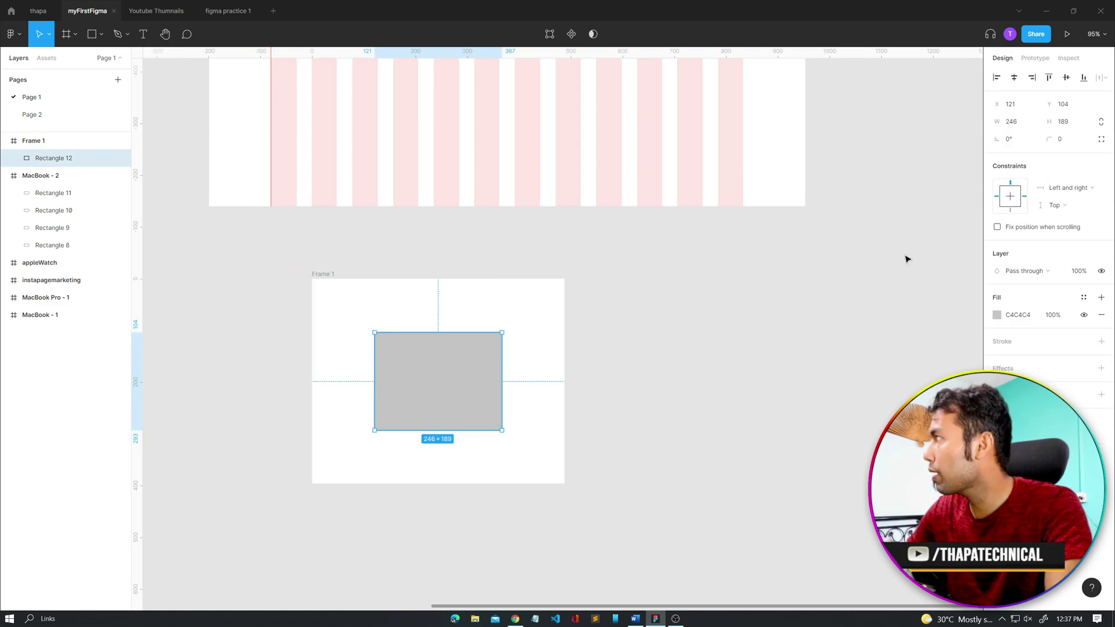
pyautogui.click(1061, 206)
pyautogui.click(1042, 229)
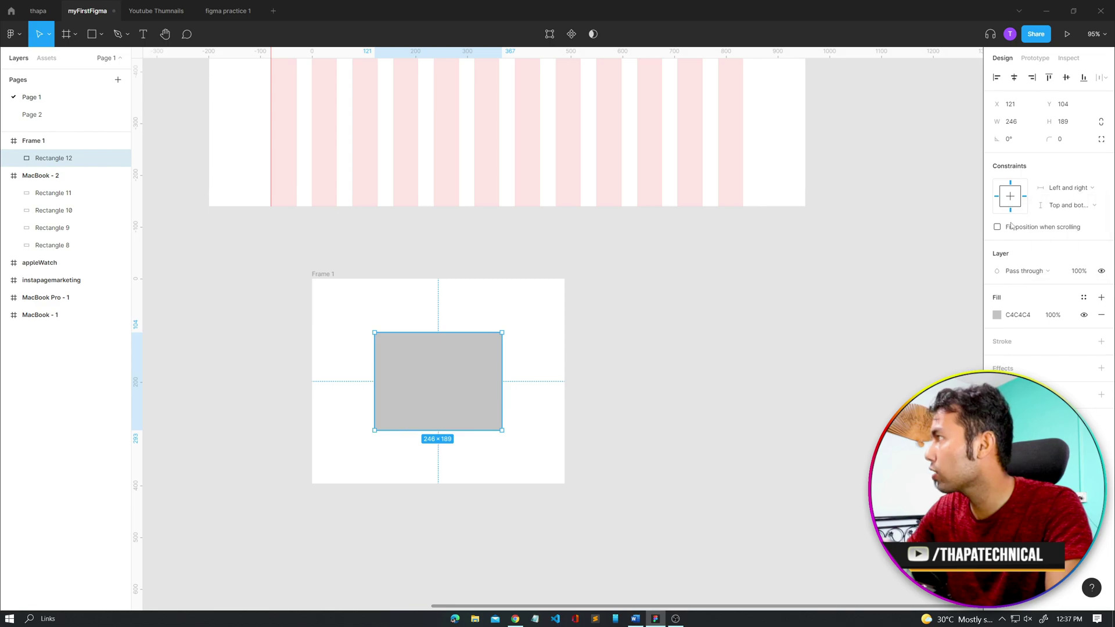
# Step: Enlarge Frame 1 to about 878×540 and move it to about X 514, Y 3806, with its inner rectangle selected at the end
pyautogui.click(340, 279)
pyautogui.moveTo(381, 281)
pyautogui.mouseDown()
pyautogui.moveTo(381, 331)
pyautogui.moveTo(381, 276)
pyautogui.mouseUp()
pyautogui.moveTo(465, 493); pyautogui.dragTo(792, 461)
pyautogui.moveTo(651, 456); pyautogui.dragTo(767, 556)
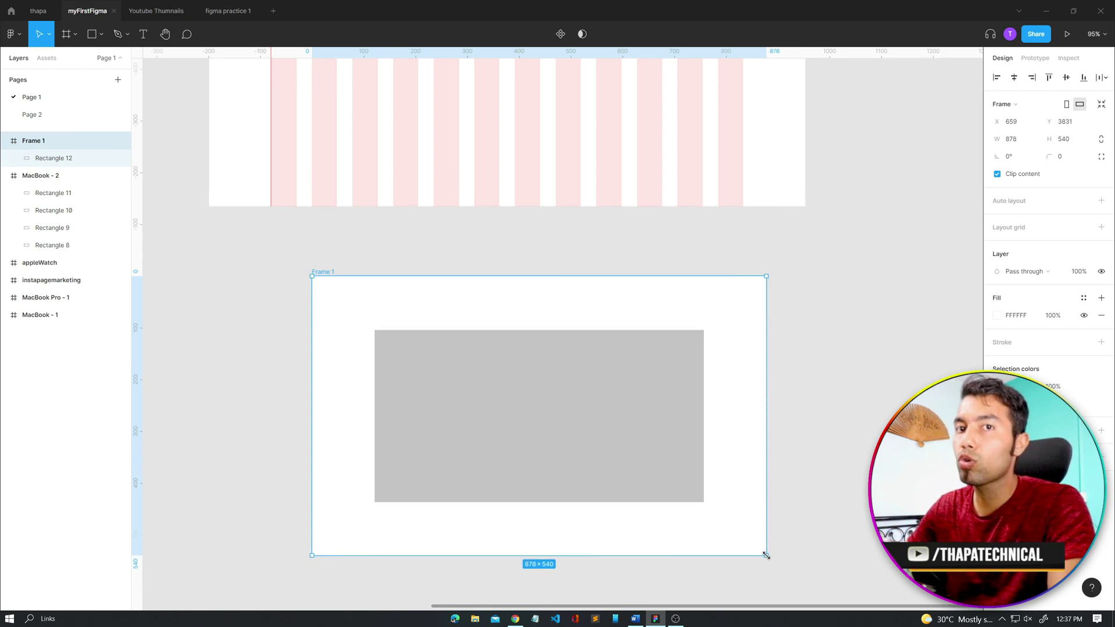
pyautogui.moveTo(431, 312); pyautogui.dragTo(356, 299)
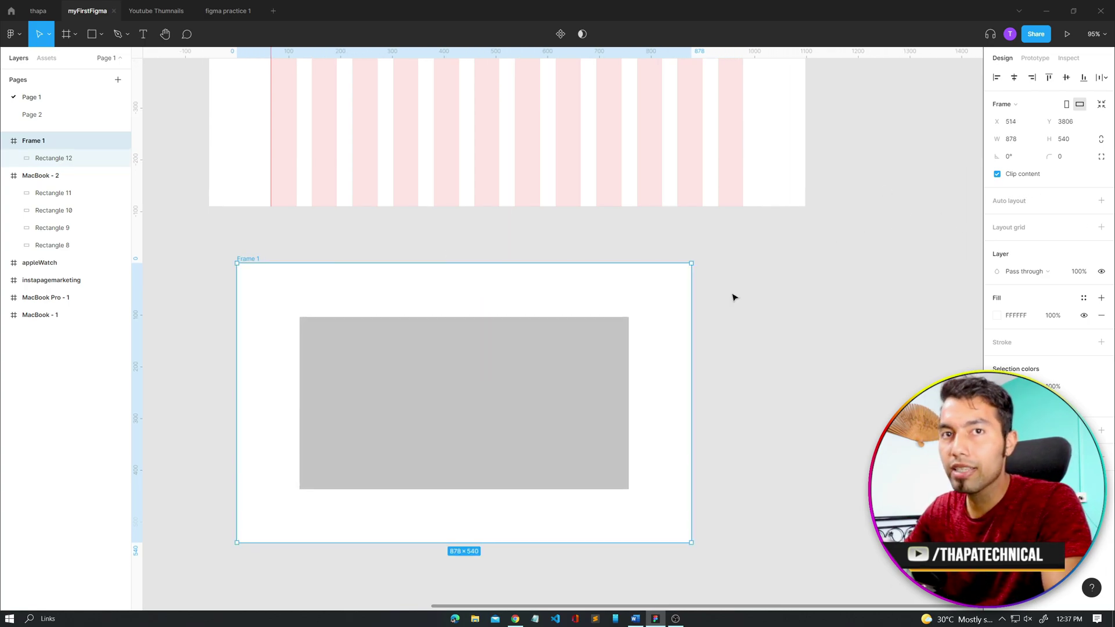
pyautogui.click(581, 381)
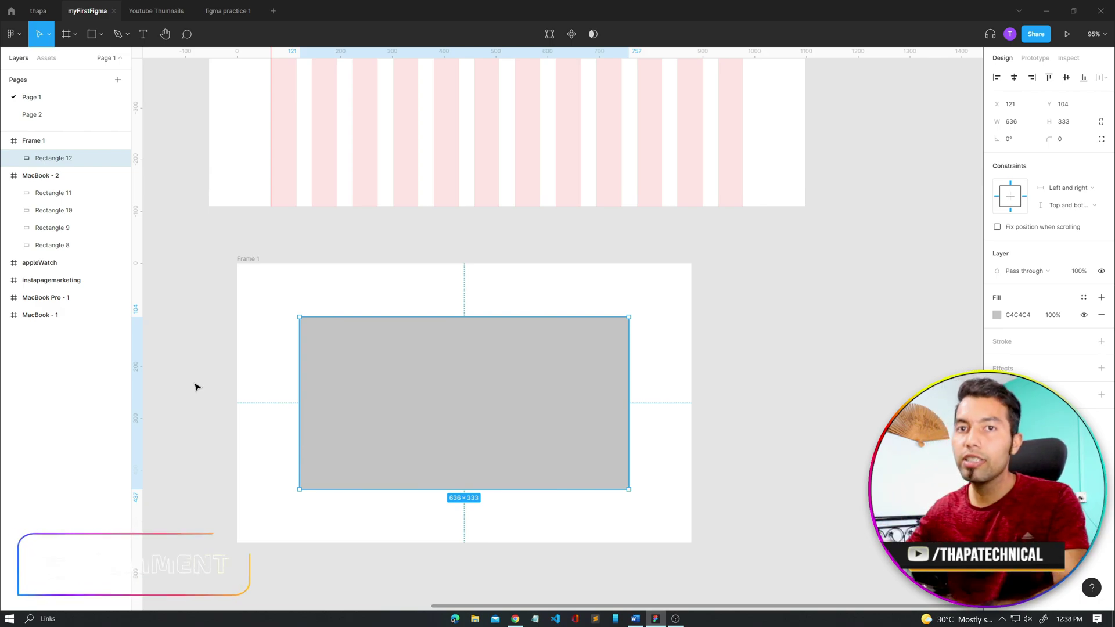
# Step: Switch to Chrome and view the Thapa Technical YouTube giveaway post and the top of the channel's home page
pyautogui.hotkey('alt', 'Tab')
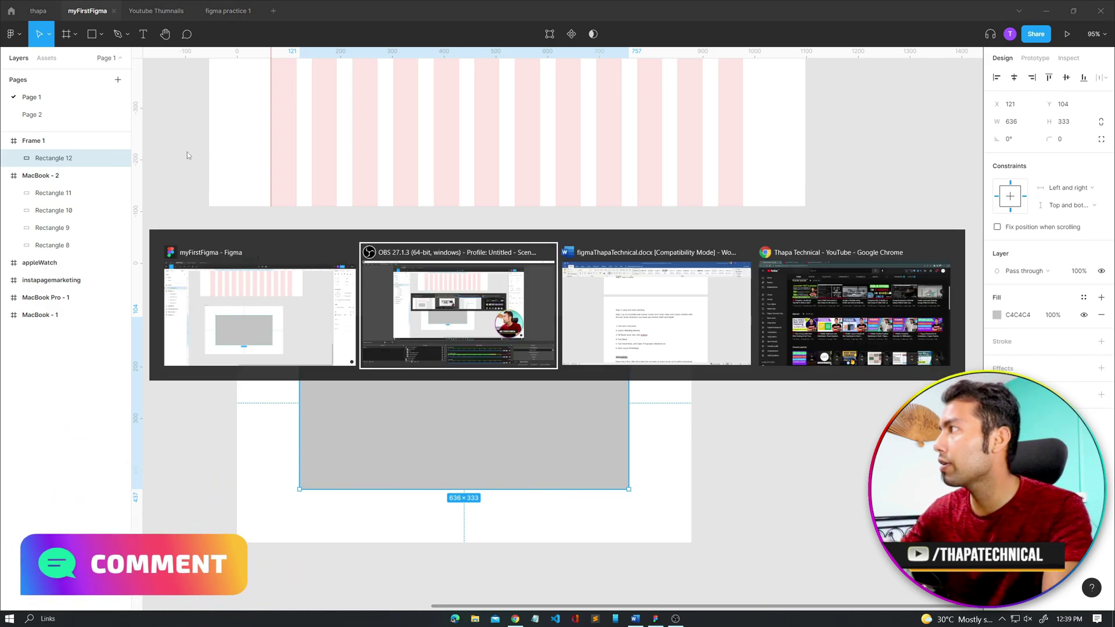
pyautogui.hotkey('alt', 'Tab')
pyautogui.hotkey('alt', 'Tab')
pyautogui.click(209, 11)
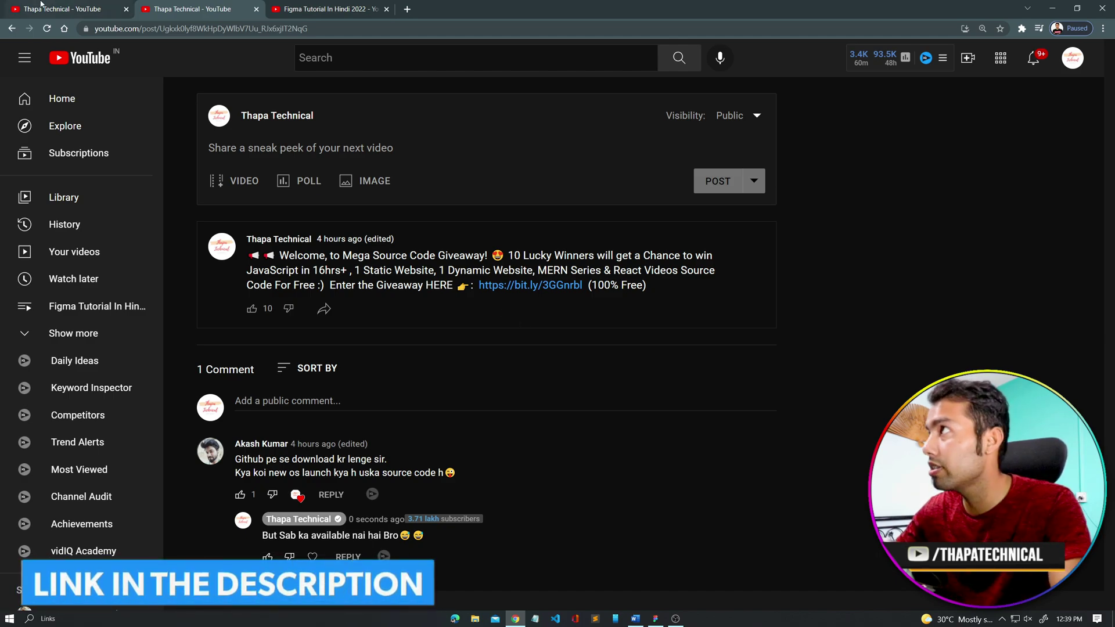
pyautogui.hotkey('ctrl', 'shift', 'Tab')
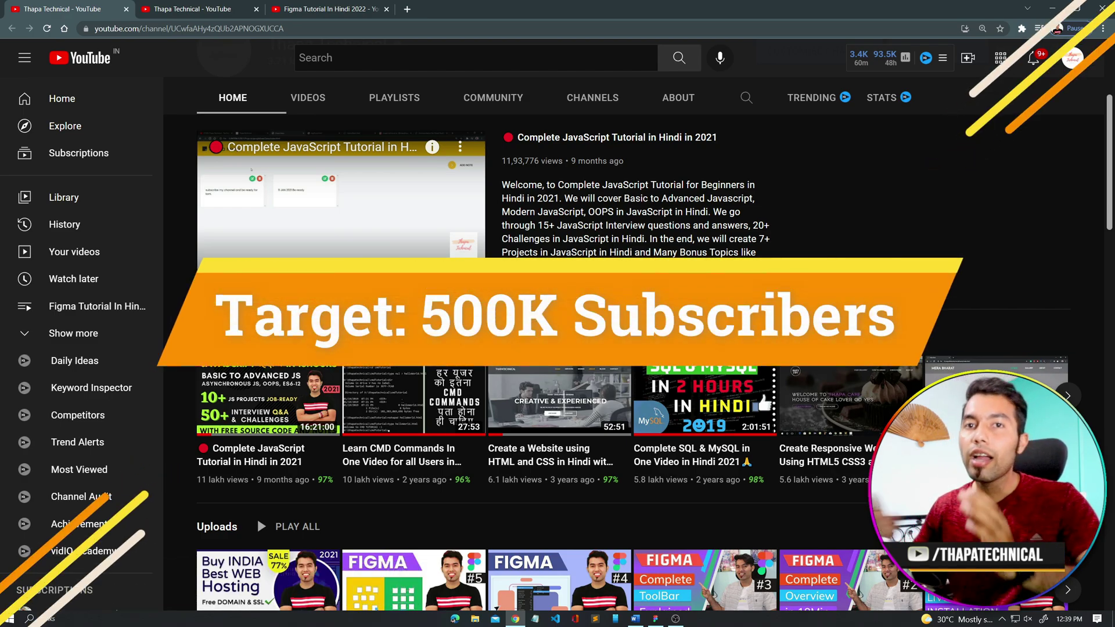
pyautogui.scroll(3, 257, 515)
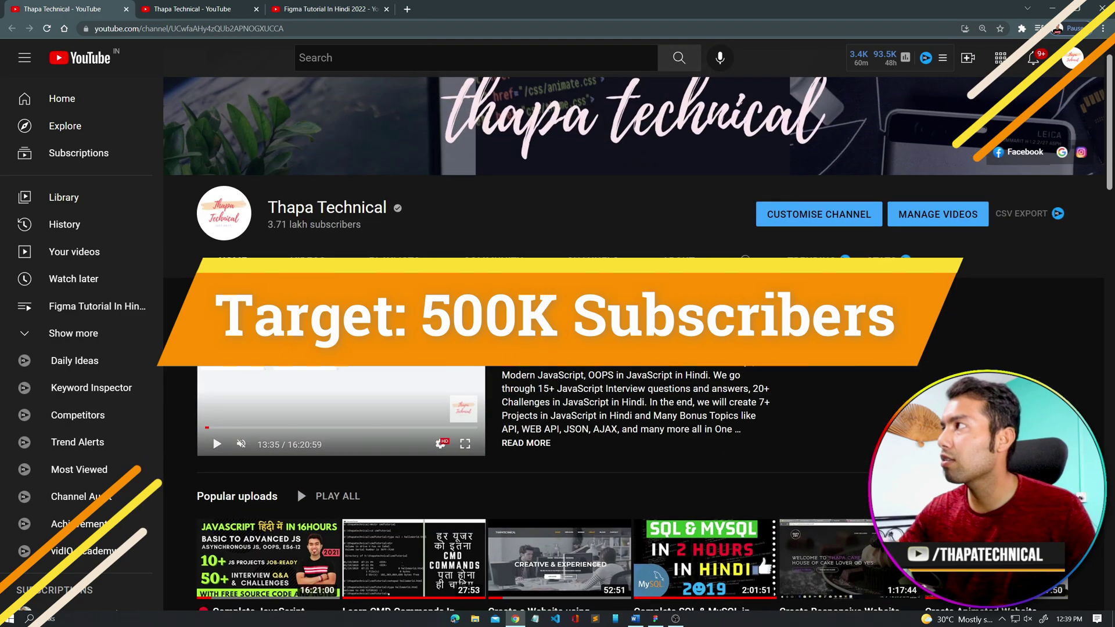